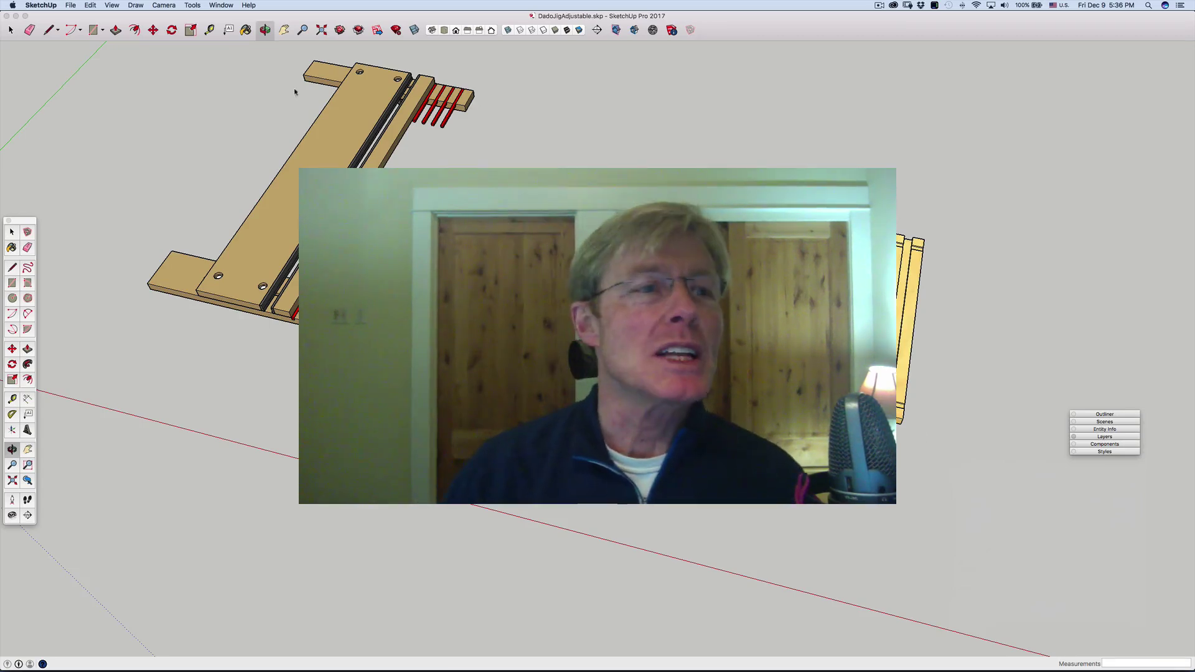
Start a new model and search 3D Warehouse for "Ford Transit"
click(70, 5)
click(81, 19)
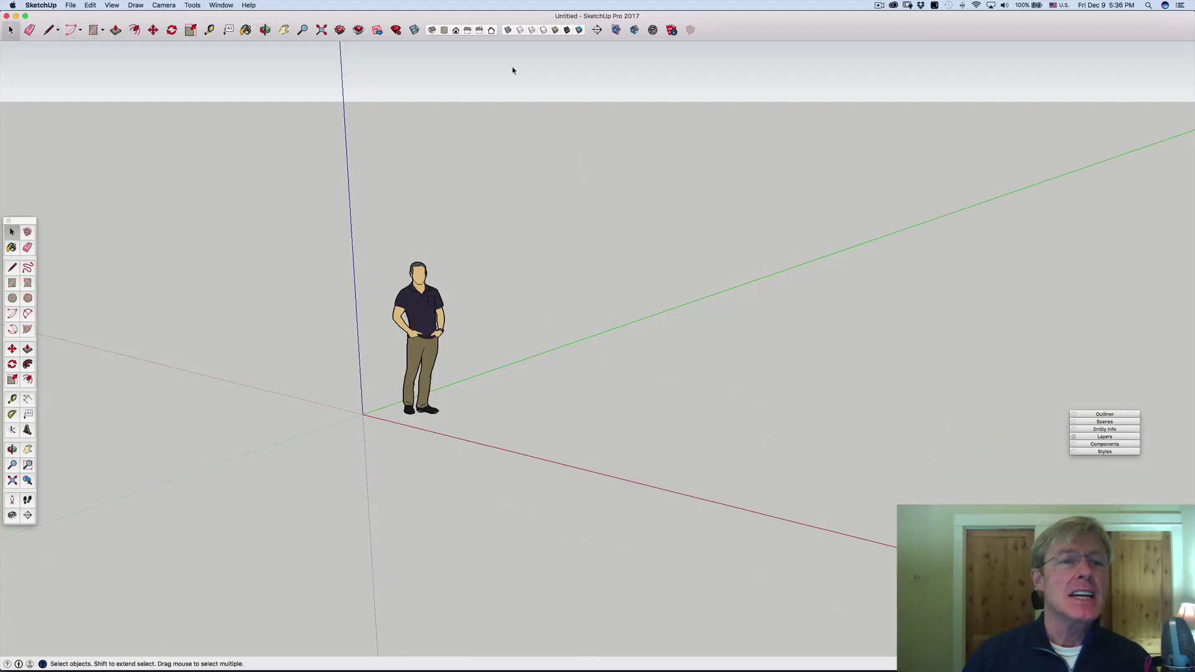
click(340, 30)
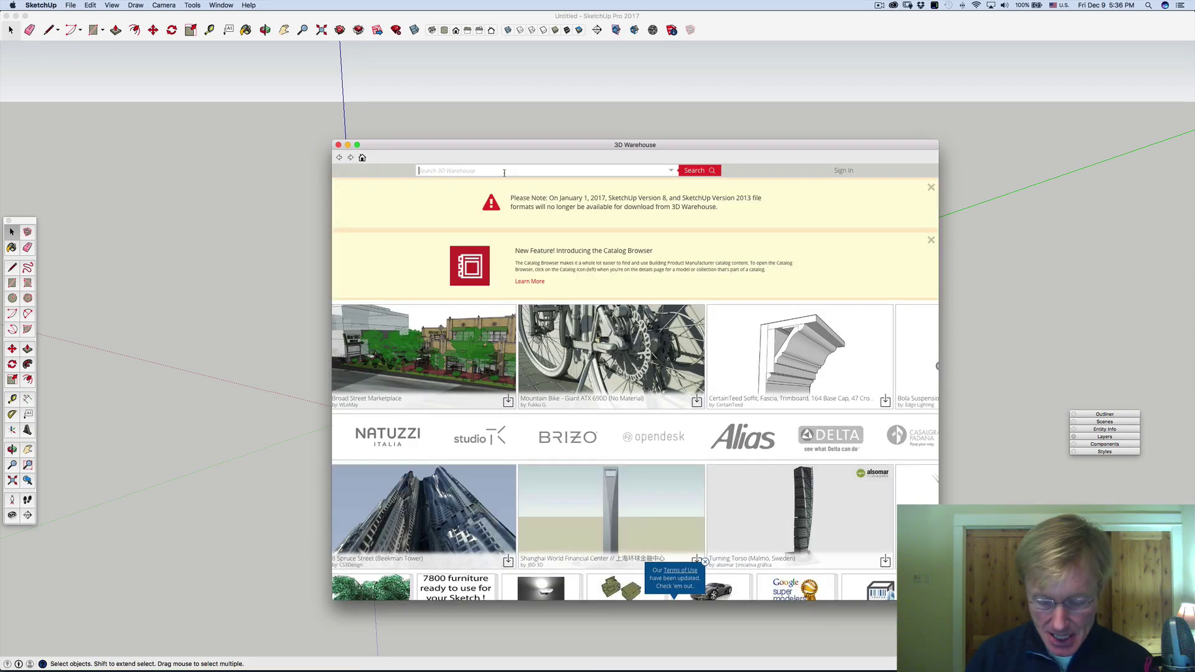
text(For)
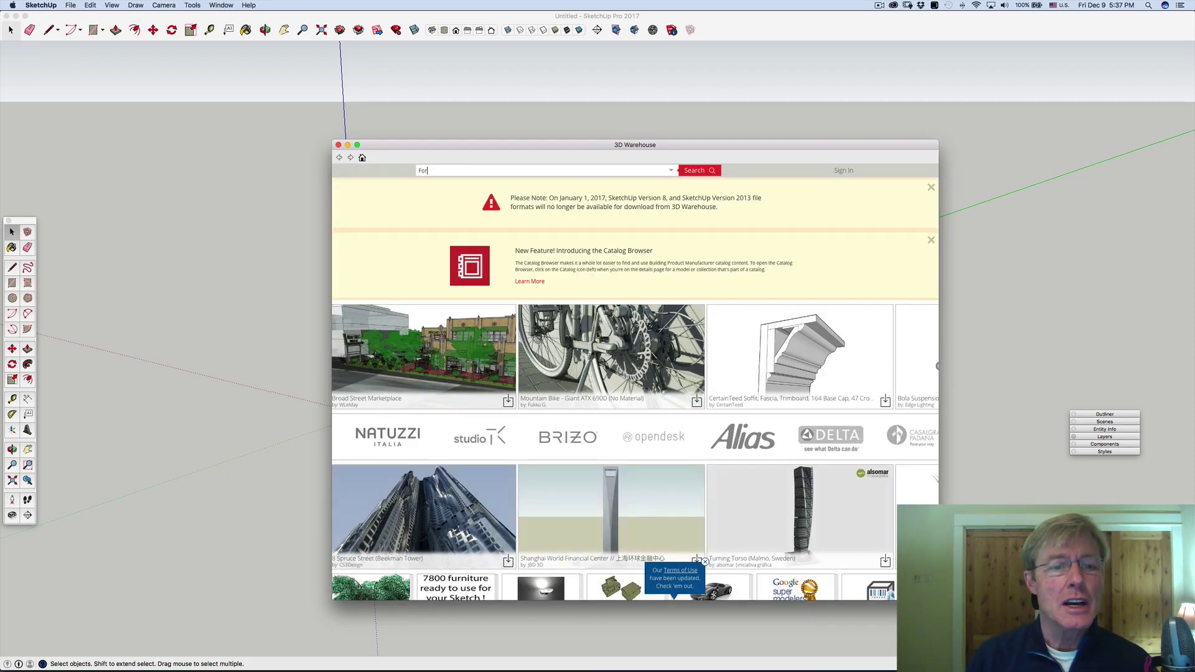
text(d Transit)
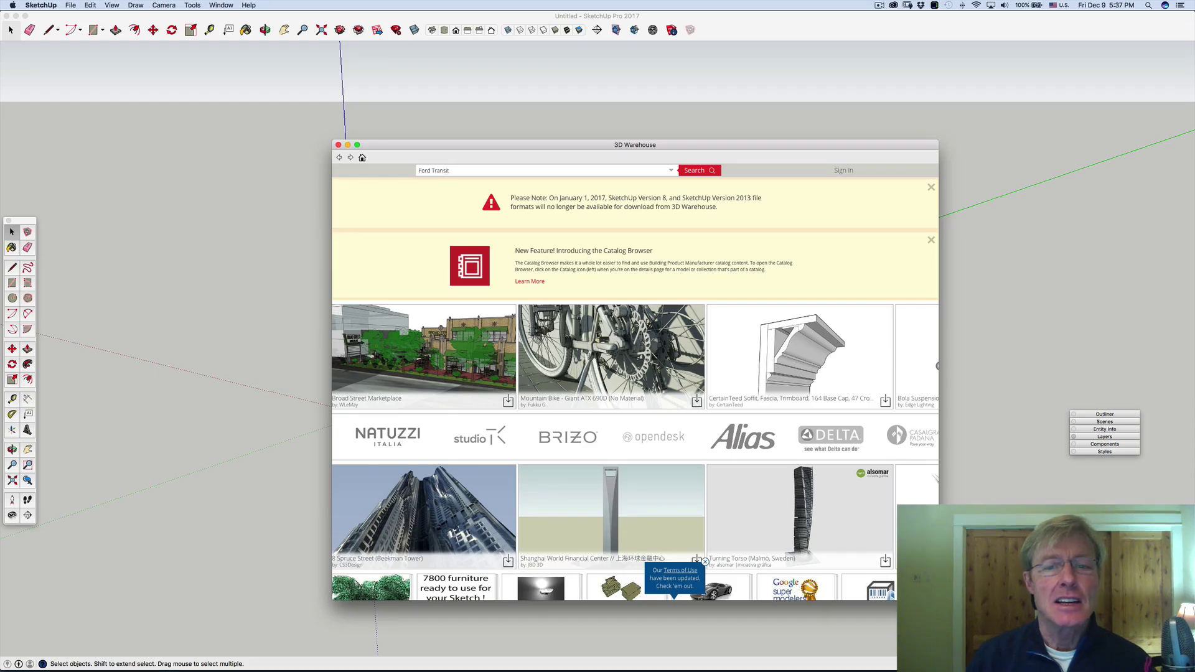
key(Return)
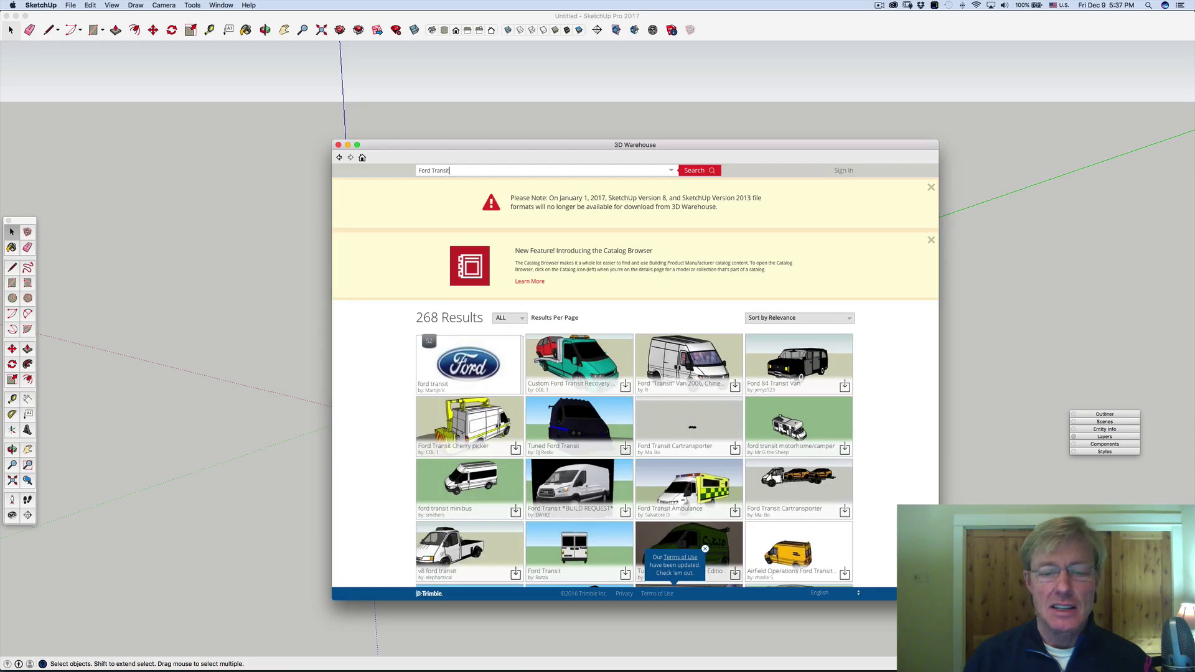
Browse the Ford Transit search results, look at the details of the ford transit minibus model, and return to the results
scroll(509, 417, down, 5)
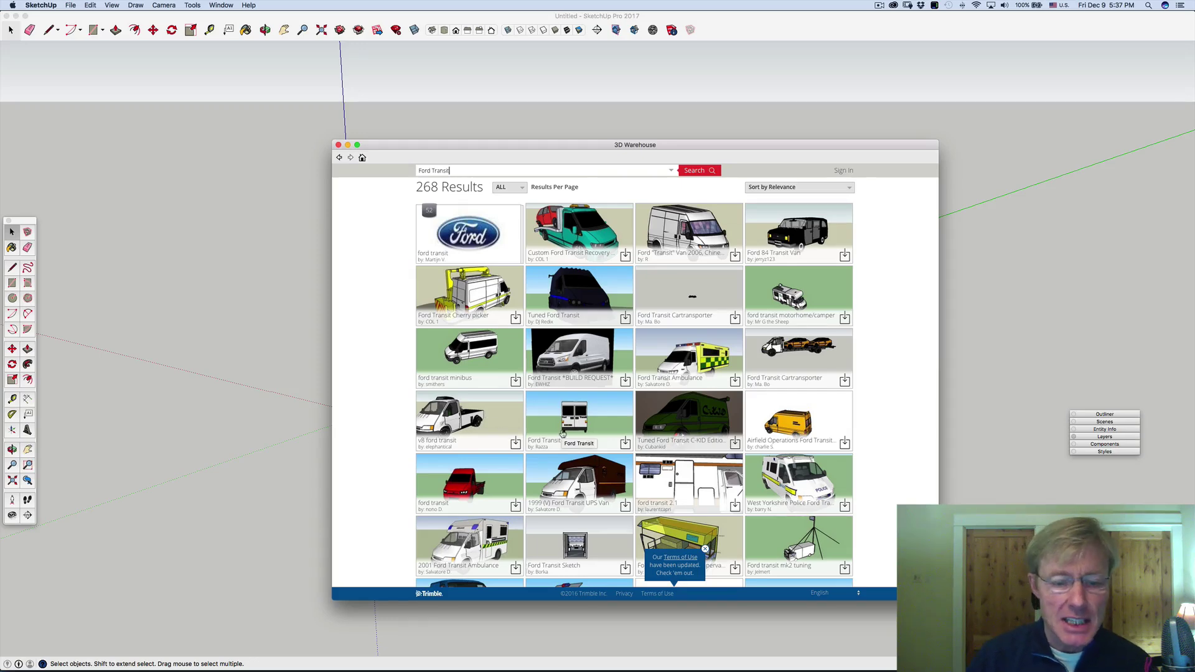
scroll(555, 431, down, 1)
scroll(556, 431, down, 5)
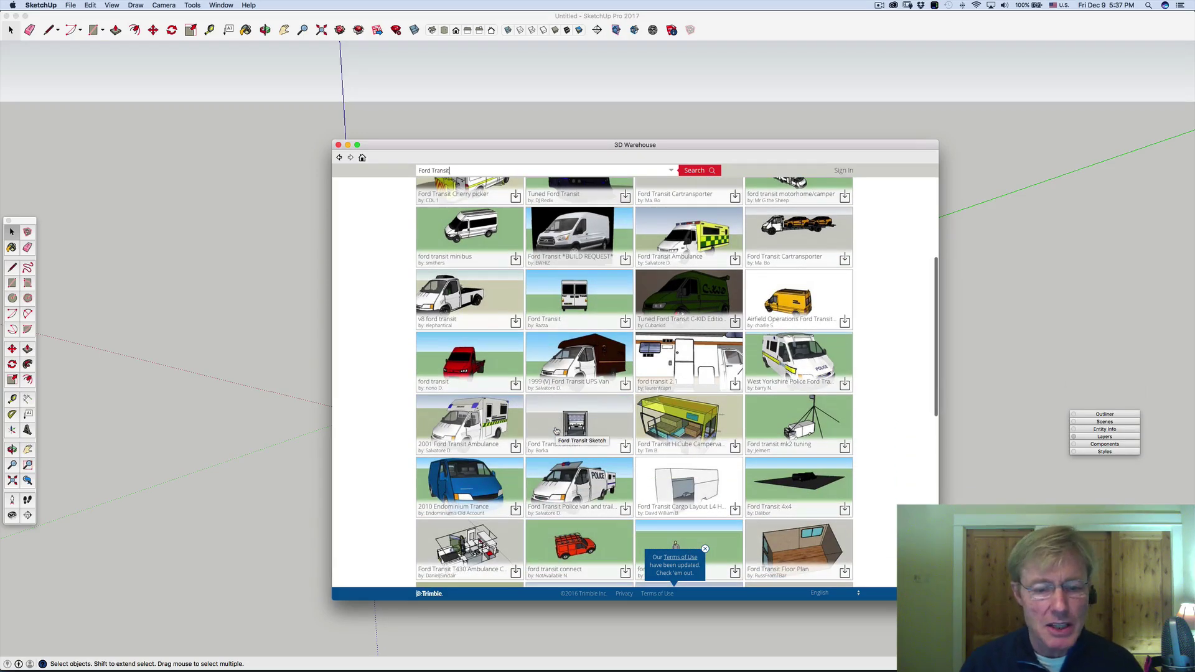
scroll(555, 431, down, 1)
scroll(556, 431, up, 4)
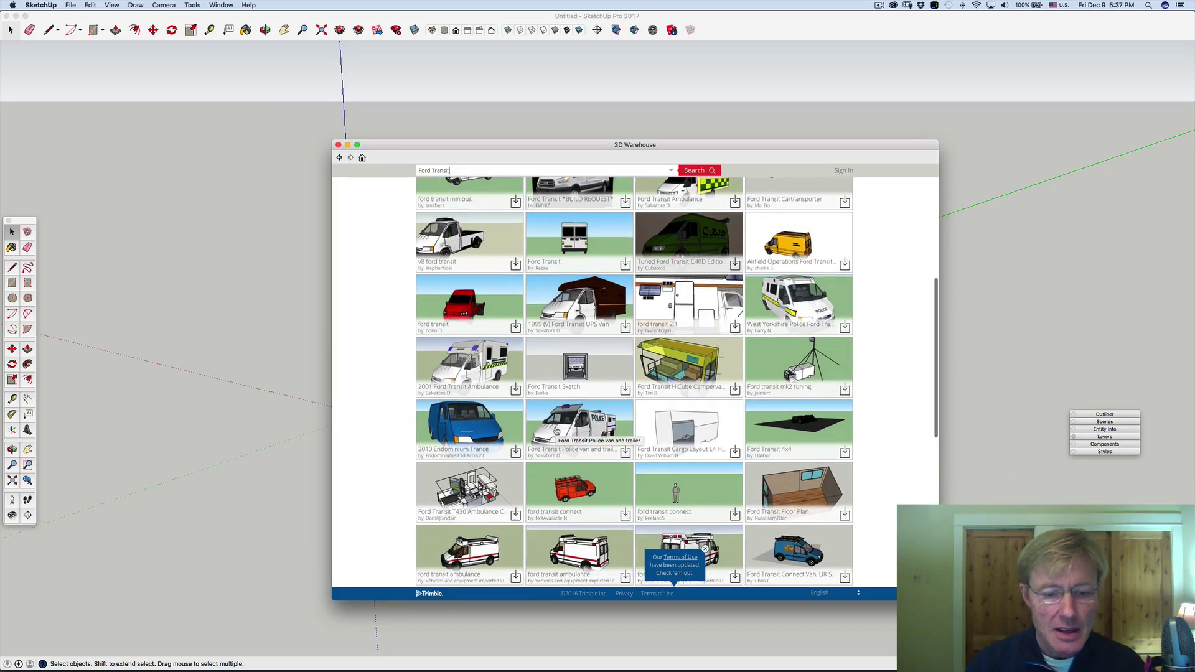
scroll(555, 431, up, 5)
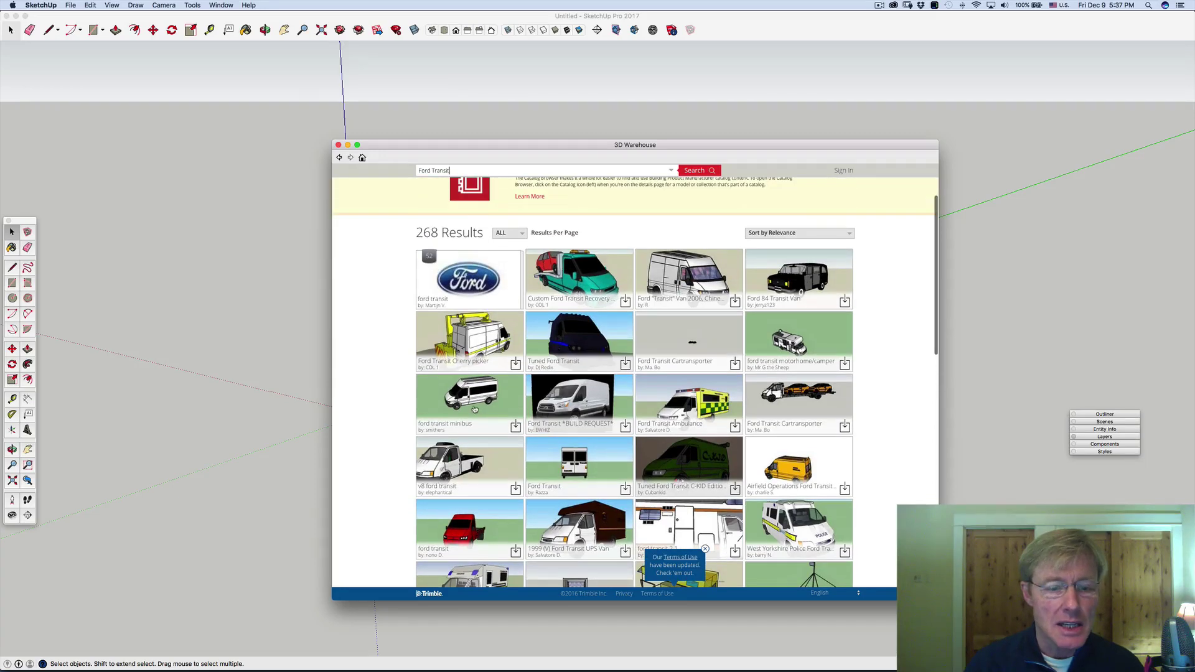
click(481, 411)
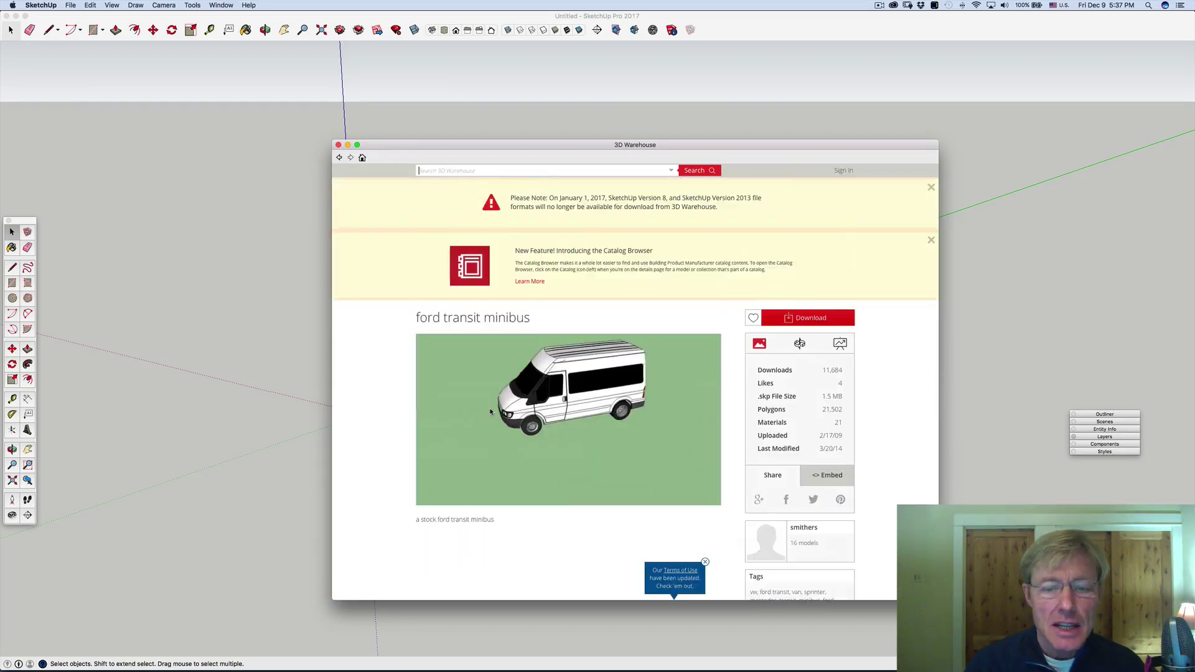
mouse_move(579, 416)
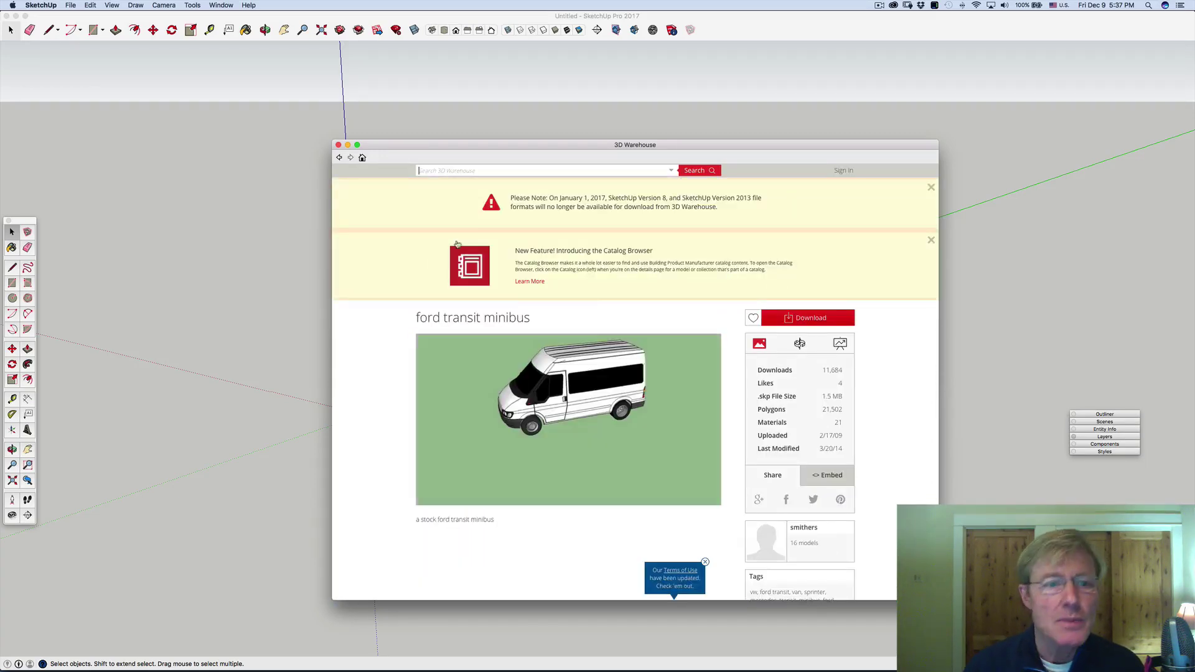
click(339, 158)
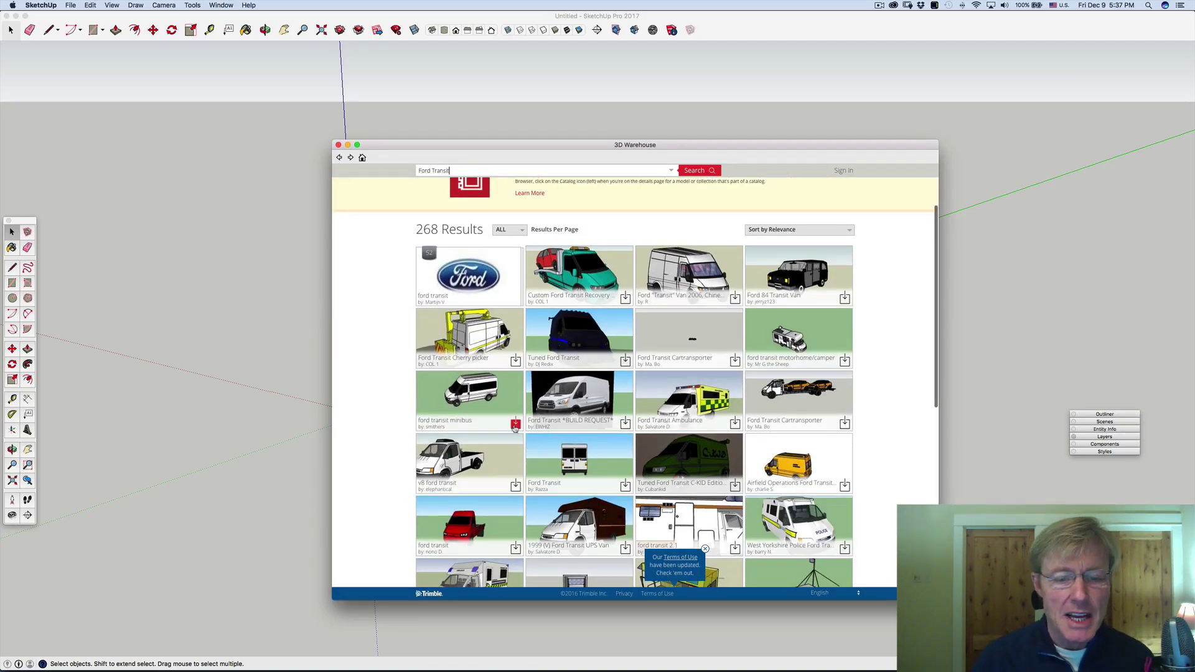
Load the ford transit minibus directly into the model, place it near the origin beside the standing figure, and deselect it
click(516, 425)
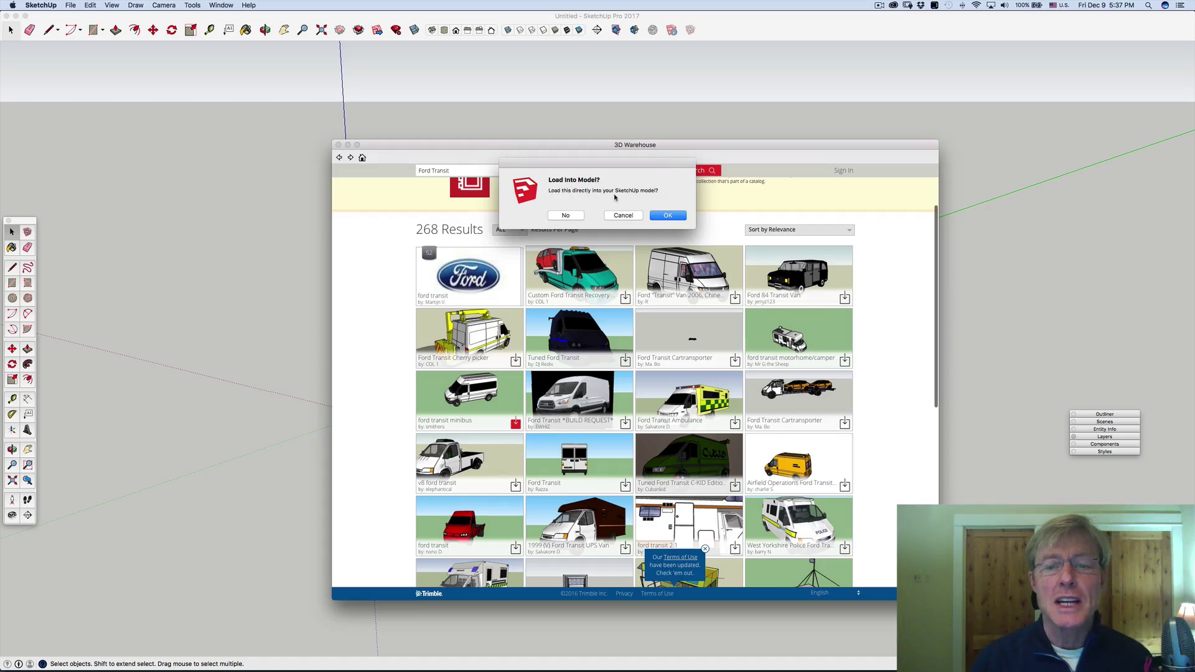
click(665, 215)
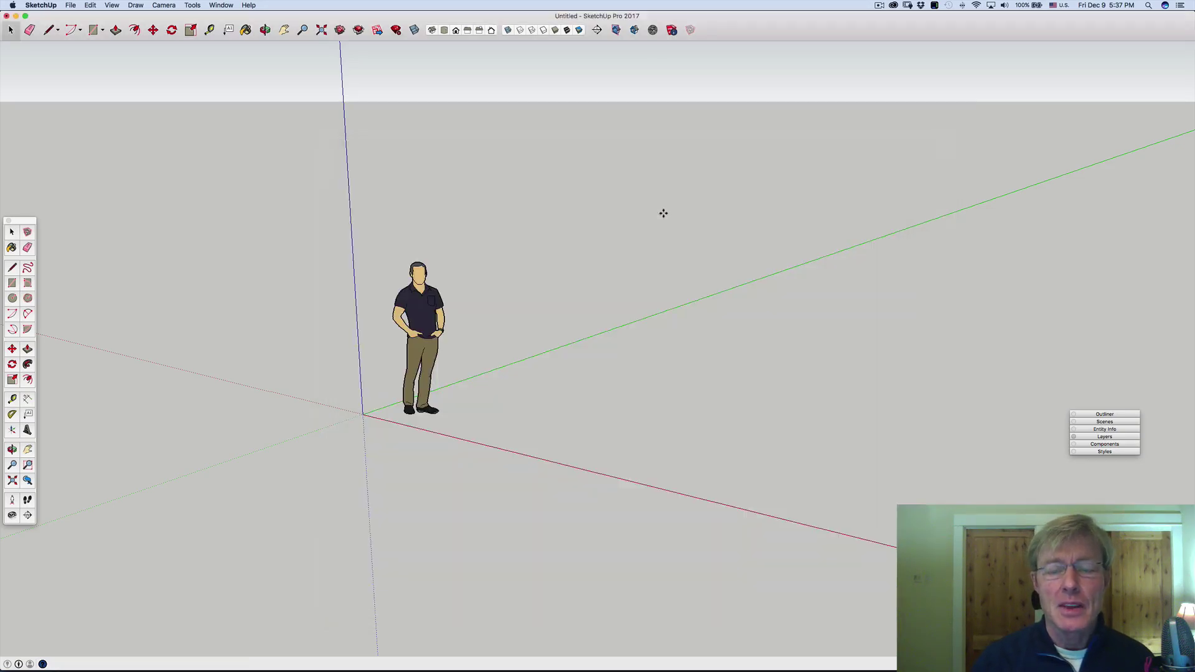
click(347, 419)
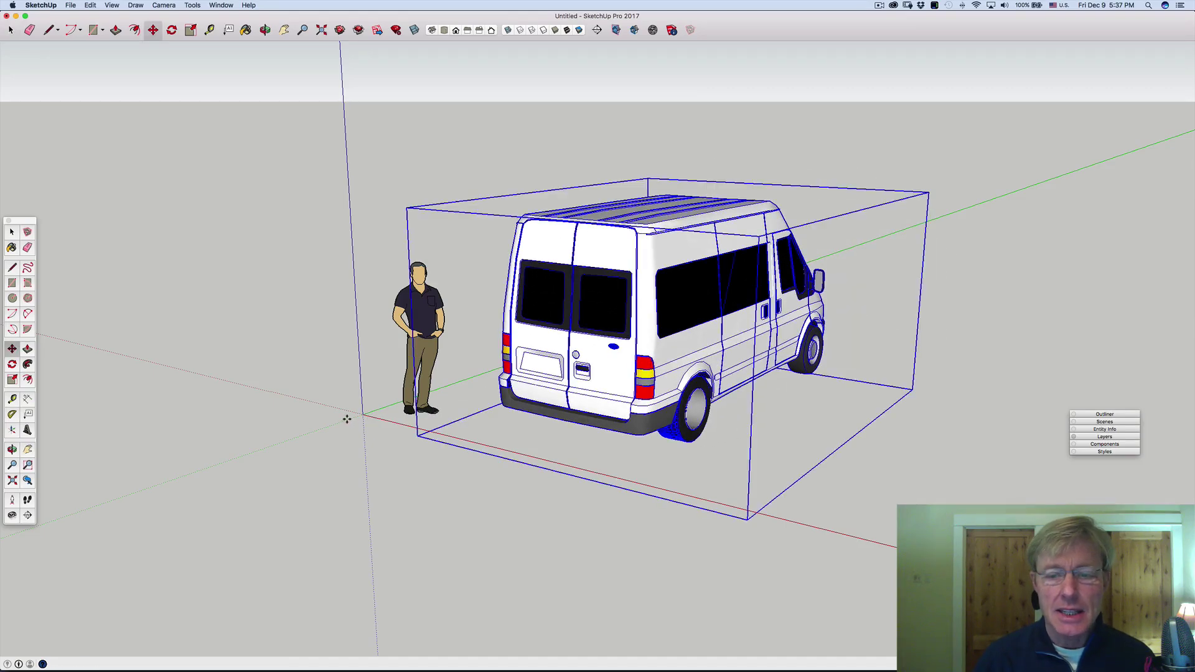
click(539, 587)
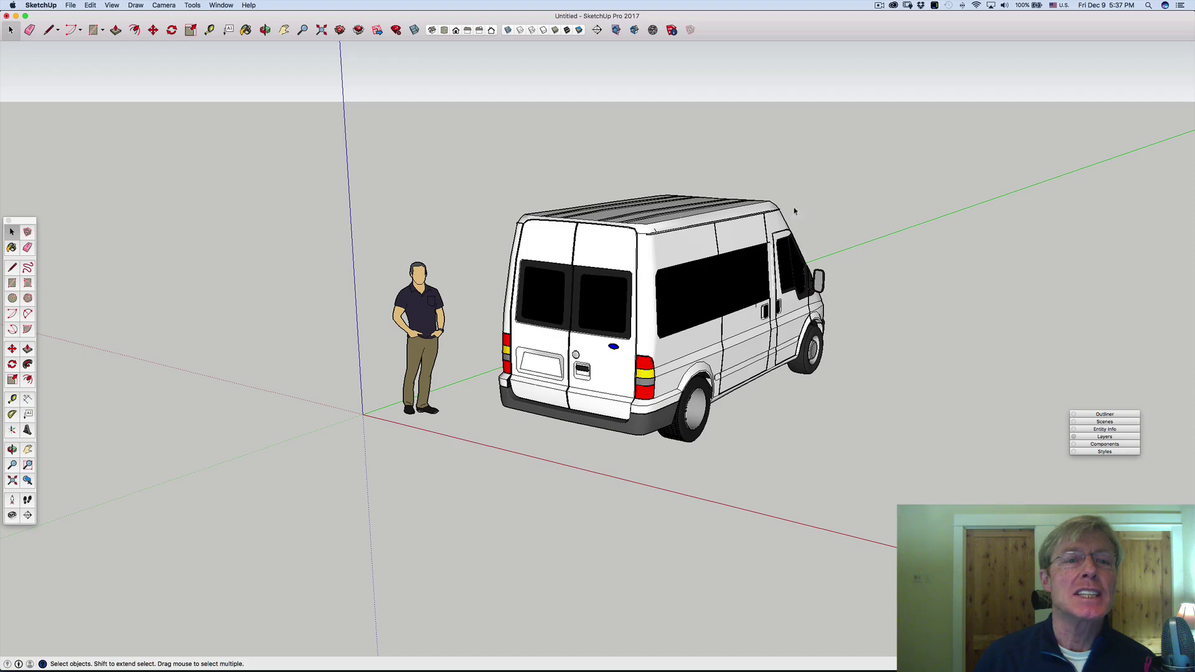
Inspect the van's interior in X-ray mode from a higher angle, and restore the opaque display
click(414, 31)
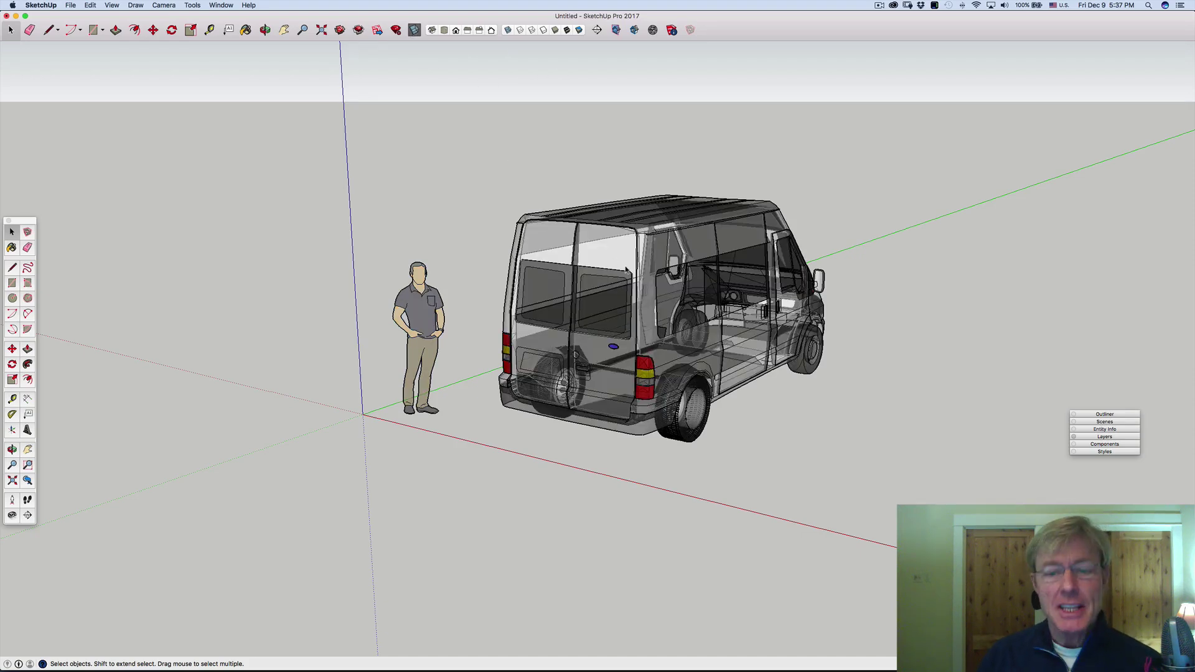
middle_drag(626, 269, 625, 391)
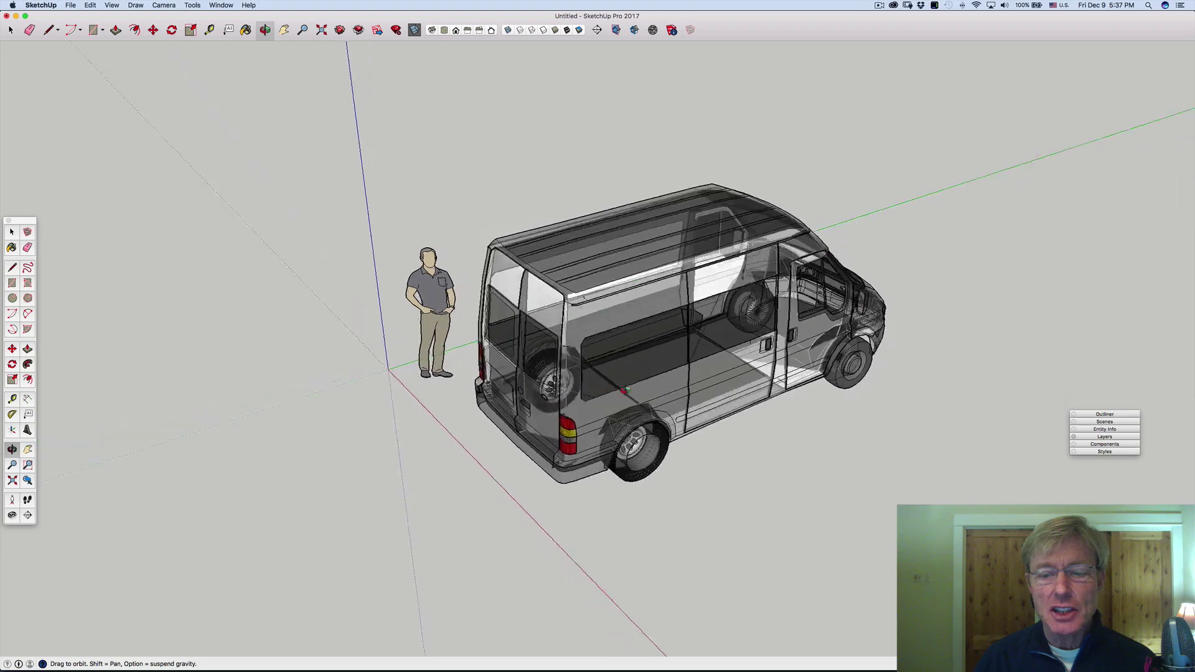
drag(625, 390, 621, 348)
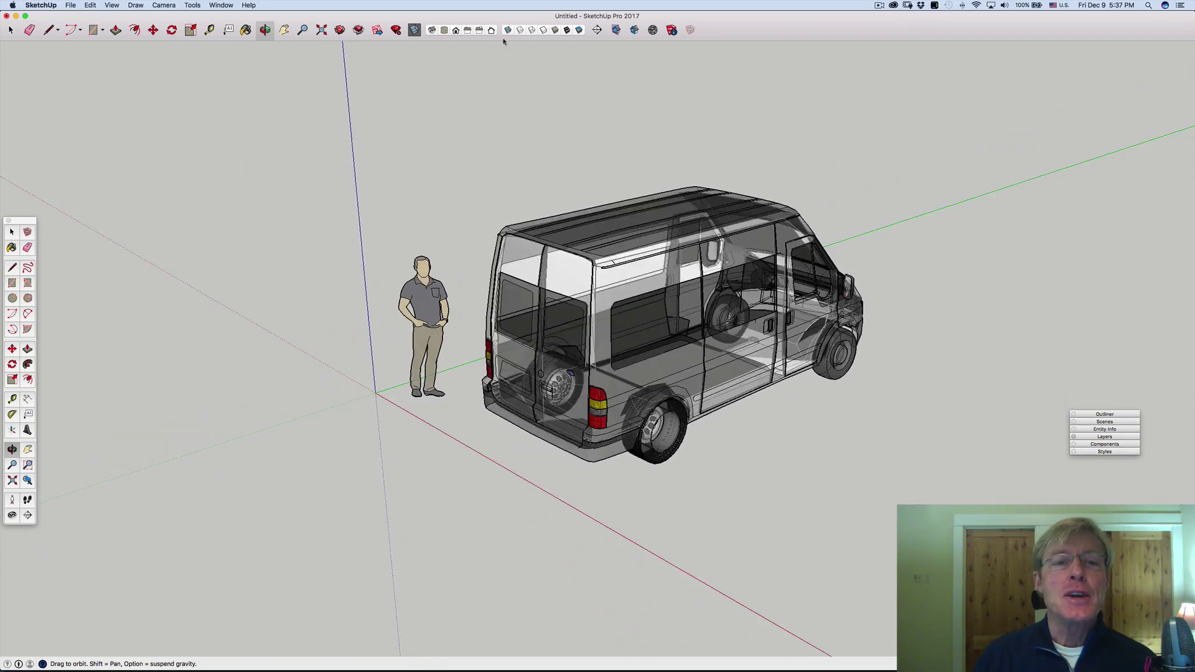
click(413, 31)
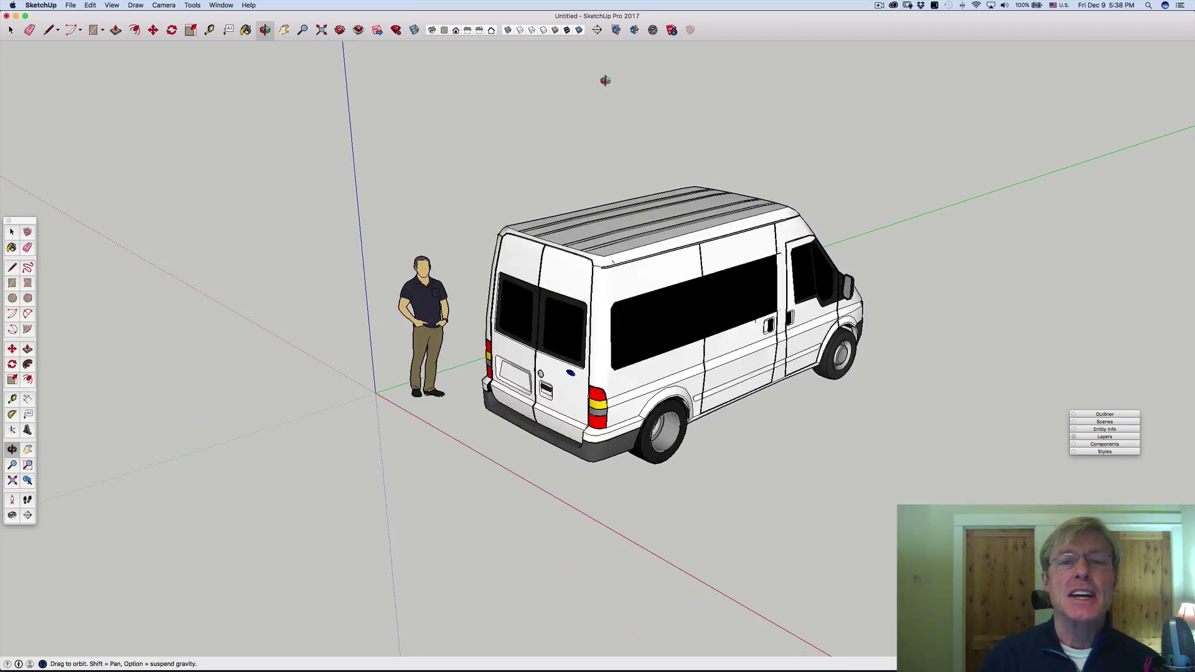
Add a section plane parallel to the van's long side and move it inward to cut away that side
click(597, 31)
scroll(495, 236, down, 3)
click(708, 341)
key(m)
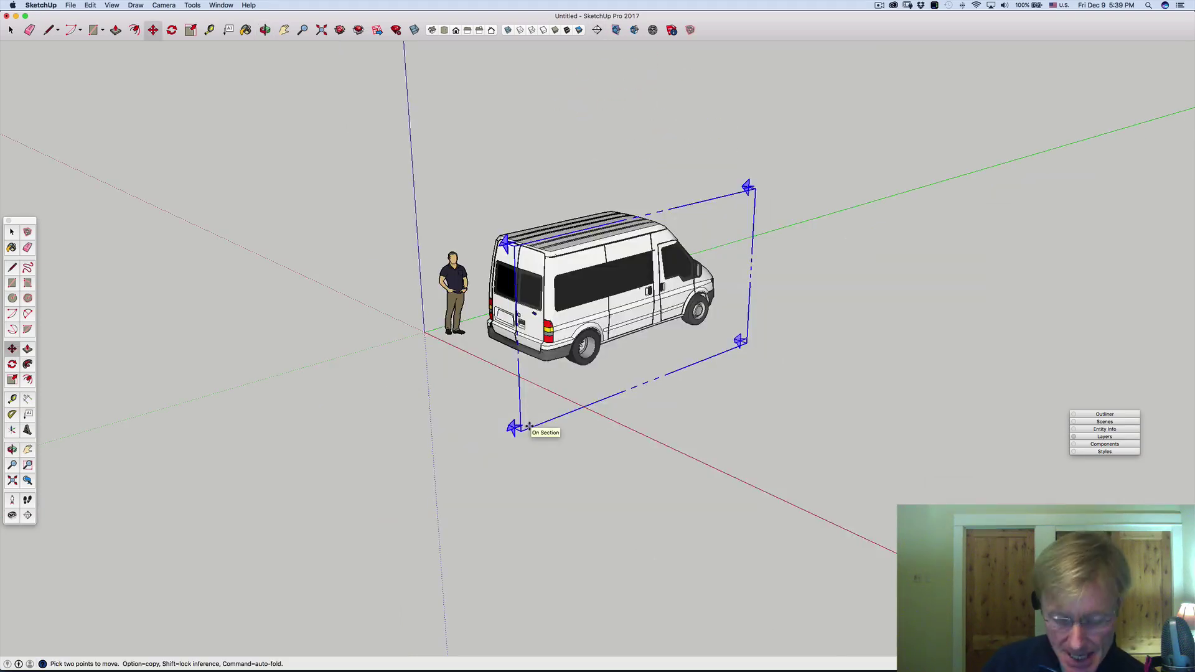
click(528, 425)
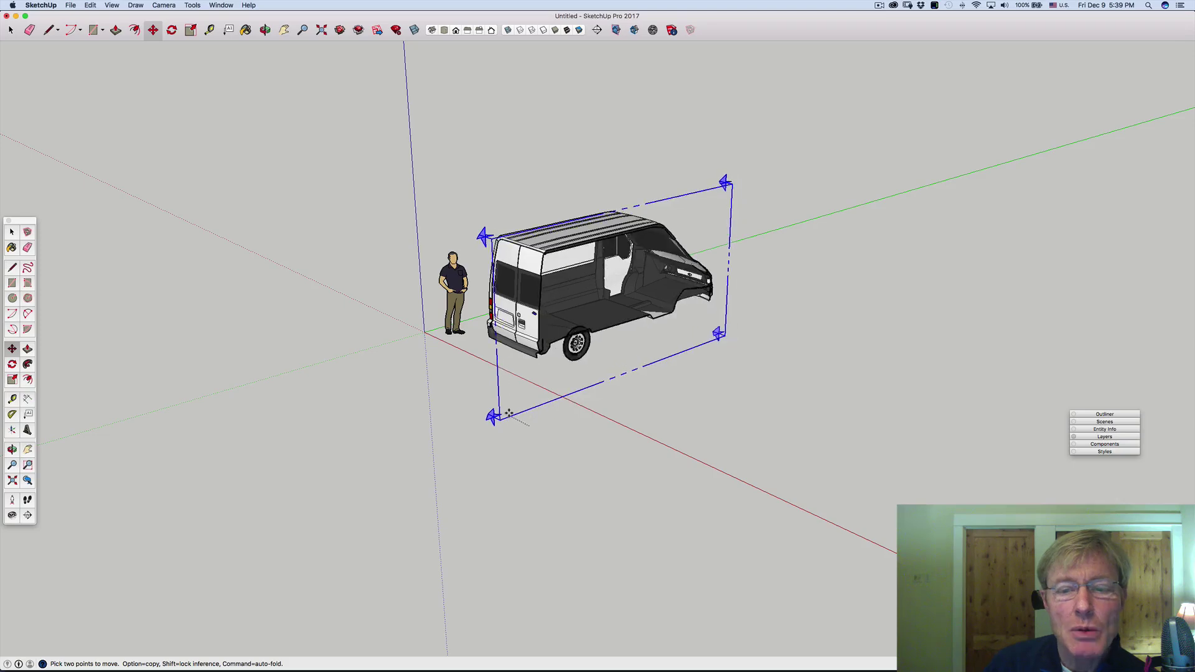
click(499, 411)
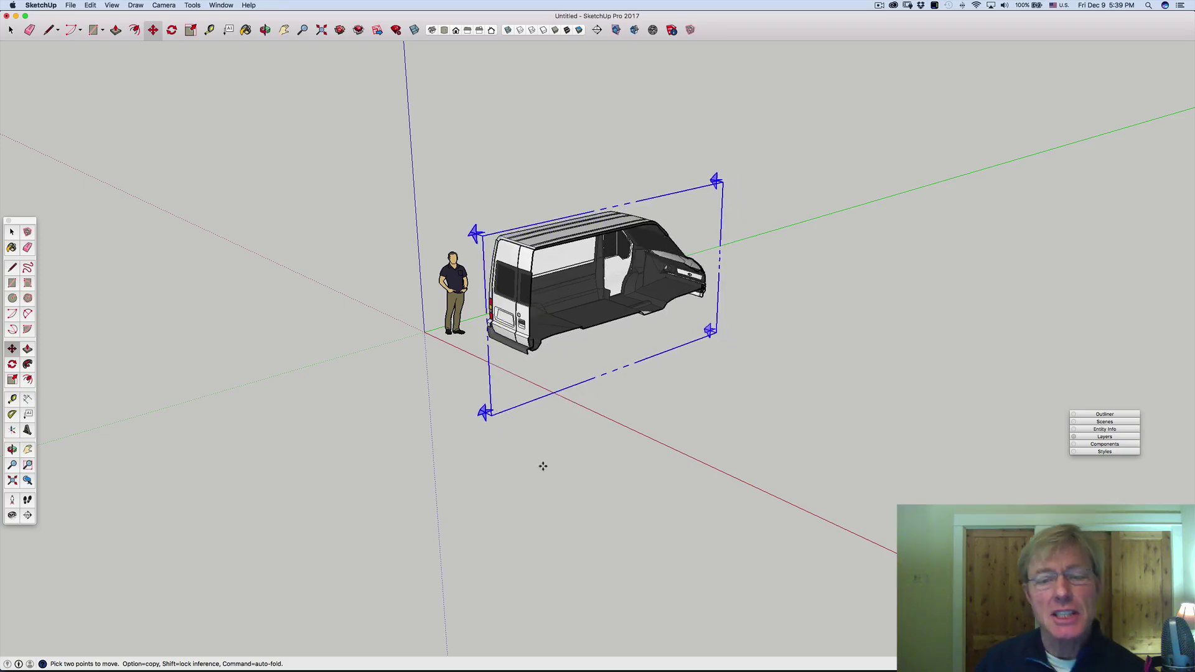
Place a second section plane on the van's rear face, perpendicular to the existing plane
key(o)
drag(592, 456, 474, 538)
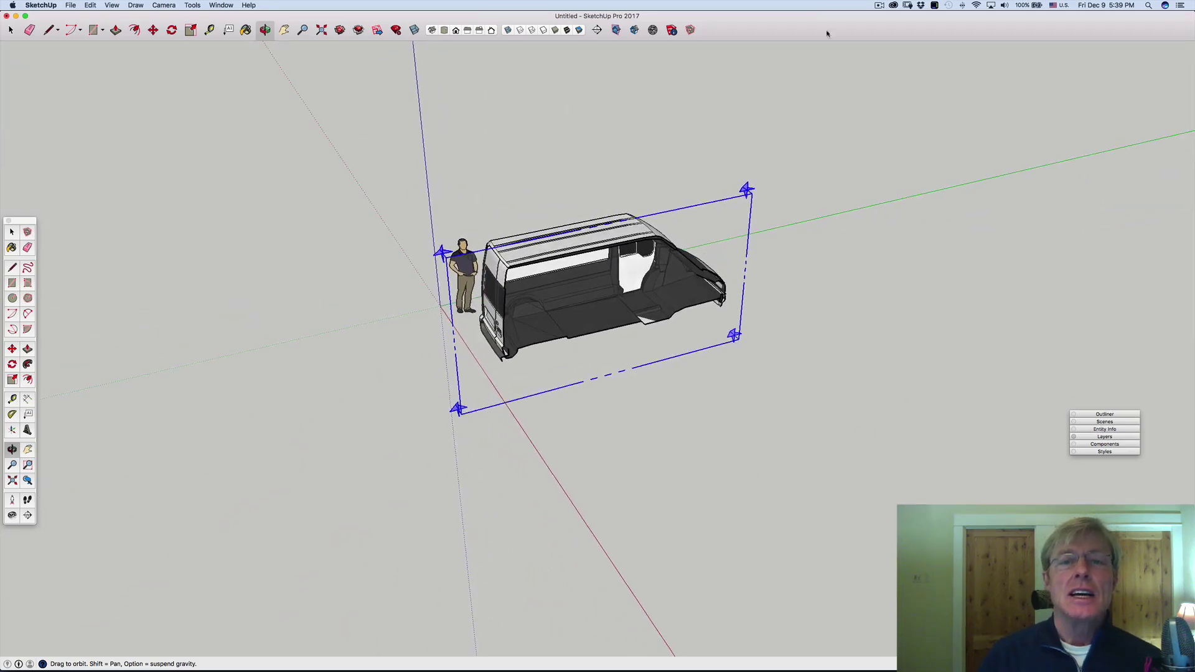
click(597, 29)
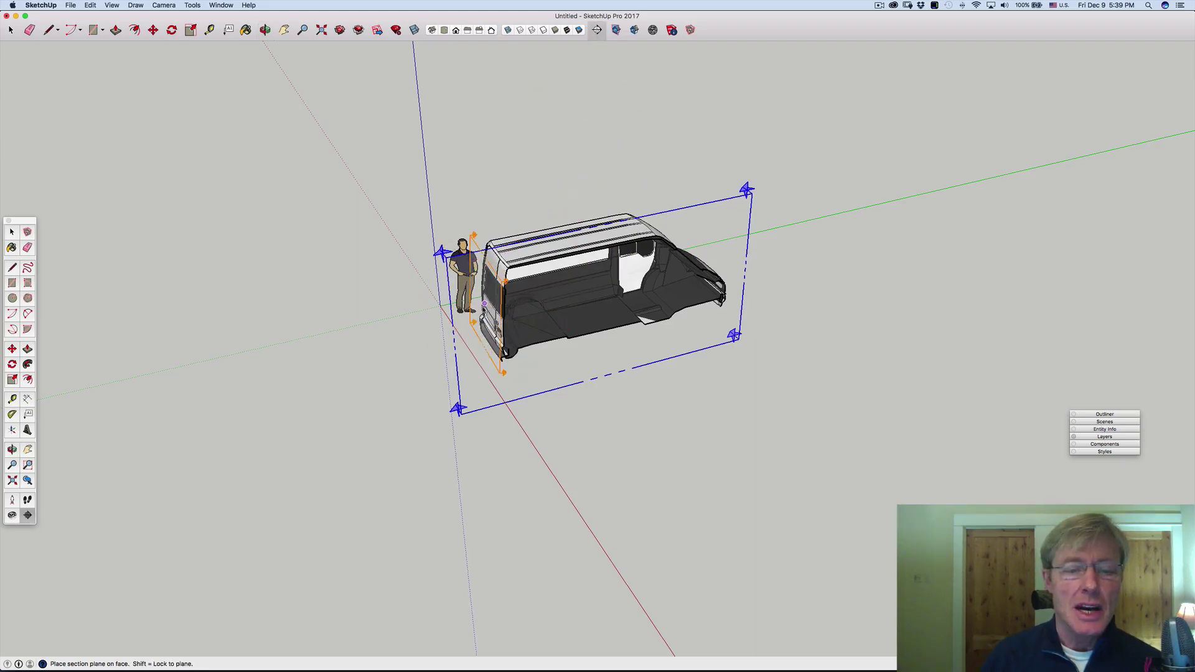
click(484, 303)
key(o)
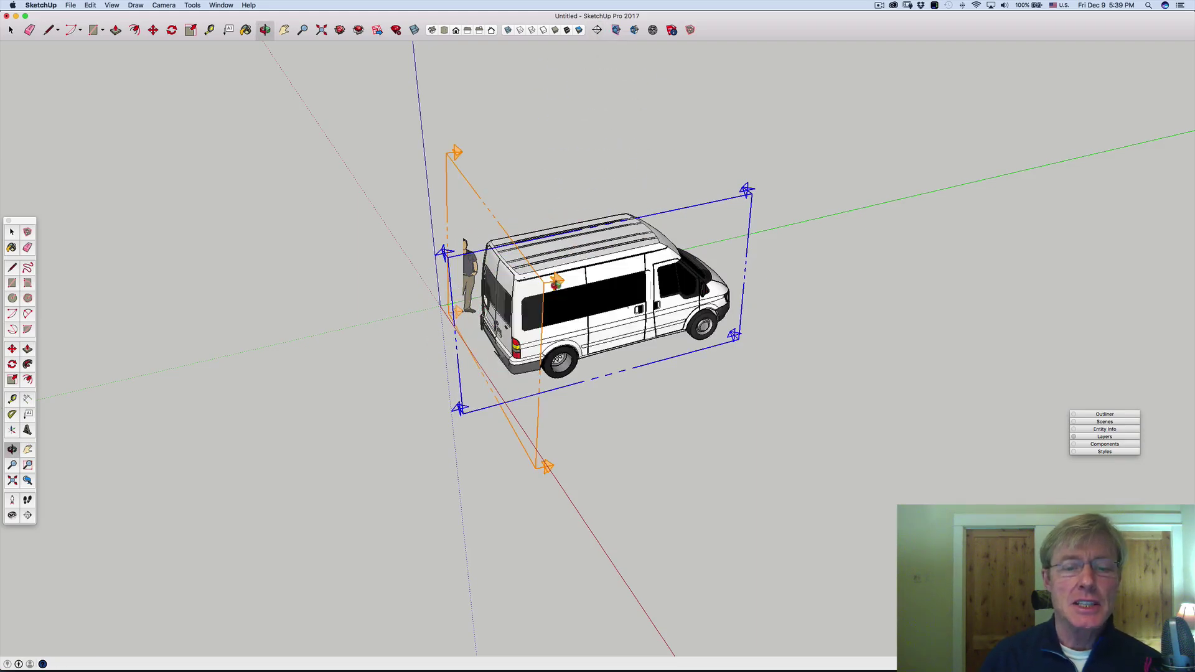
Select the rear section plane and move it forward into the van to cut away the back end
key(m)
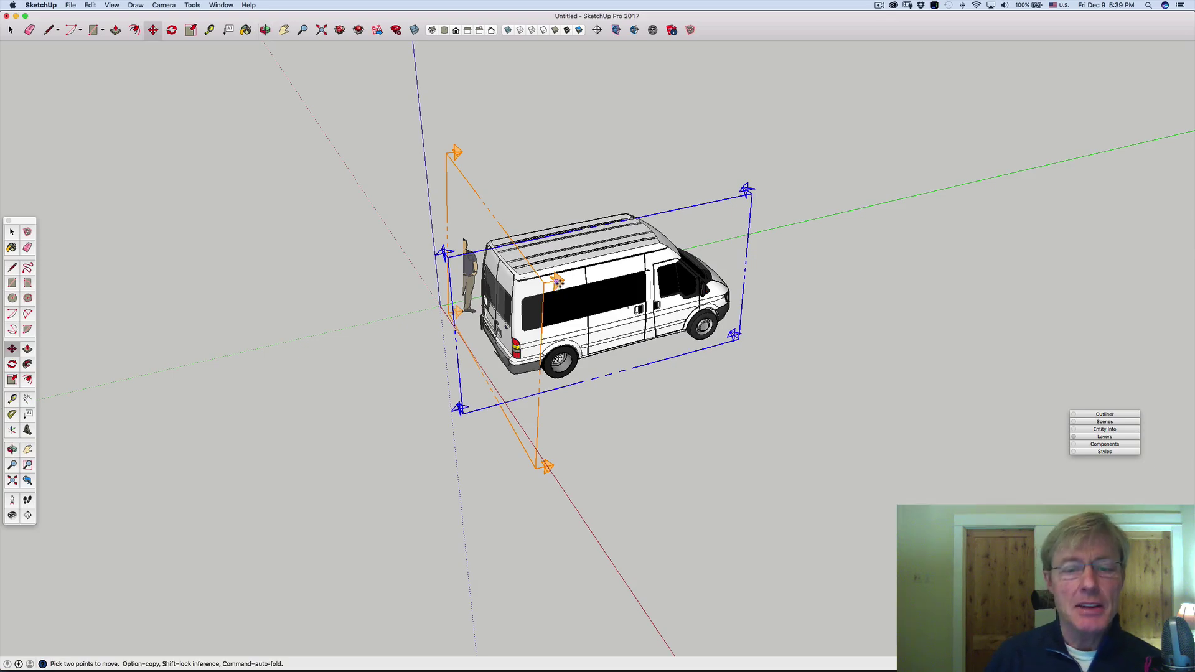
click(556, 283)
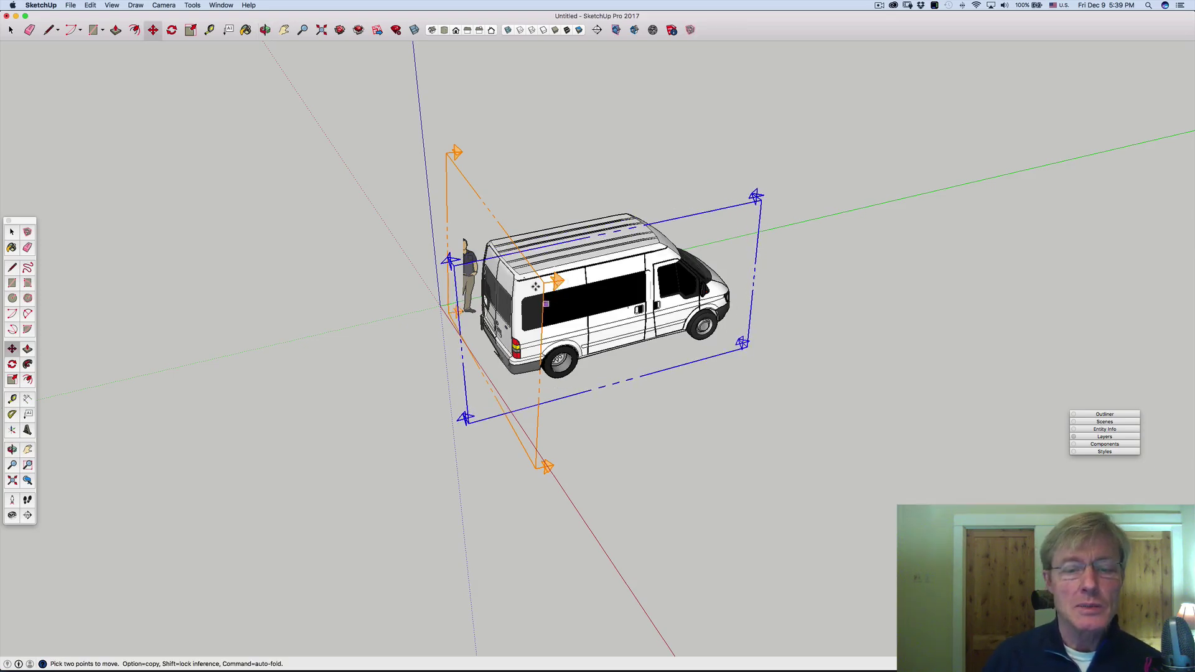
key(space)
click(492, 217)
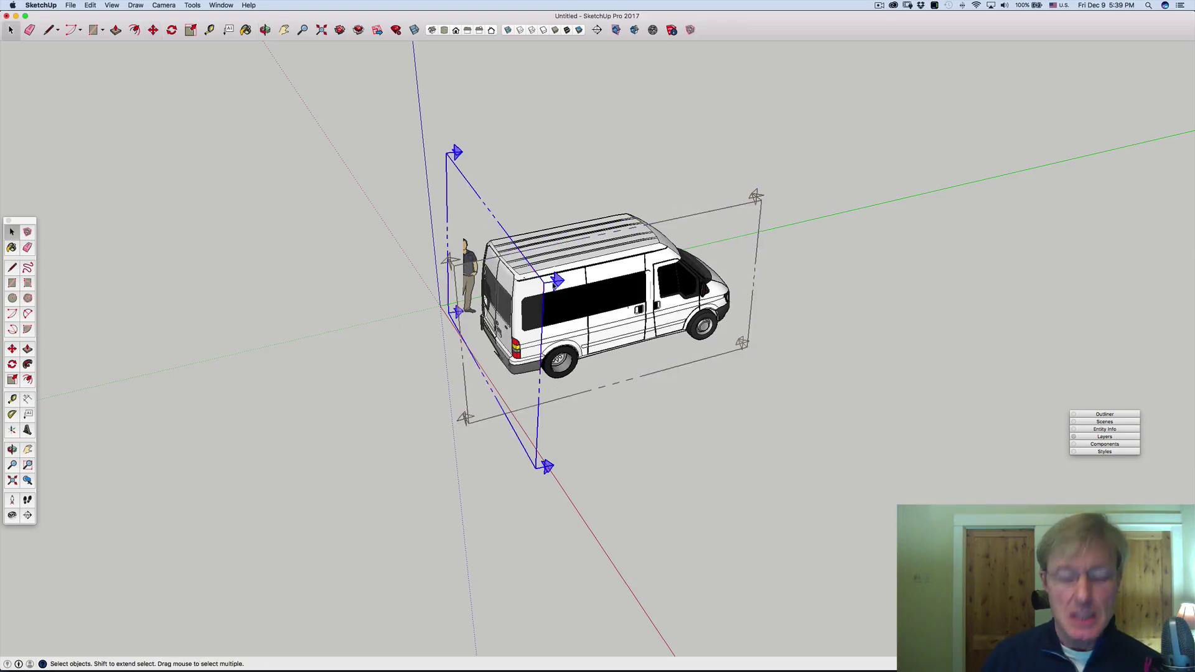
key(m)
click(554, 285)
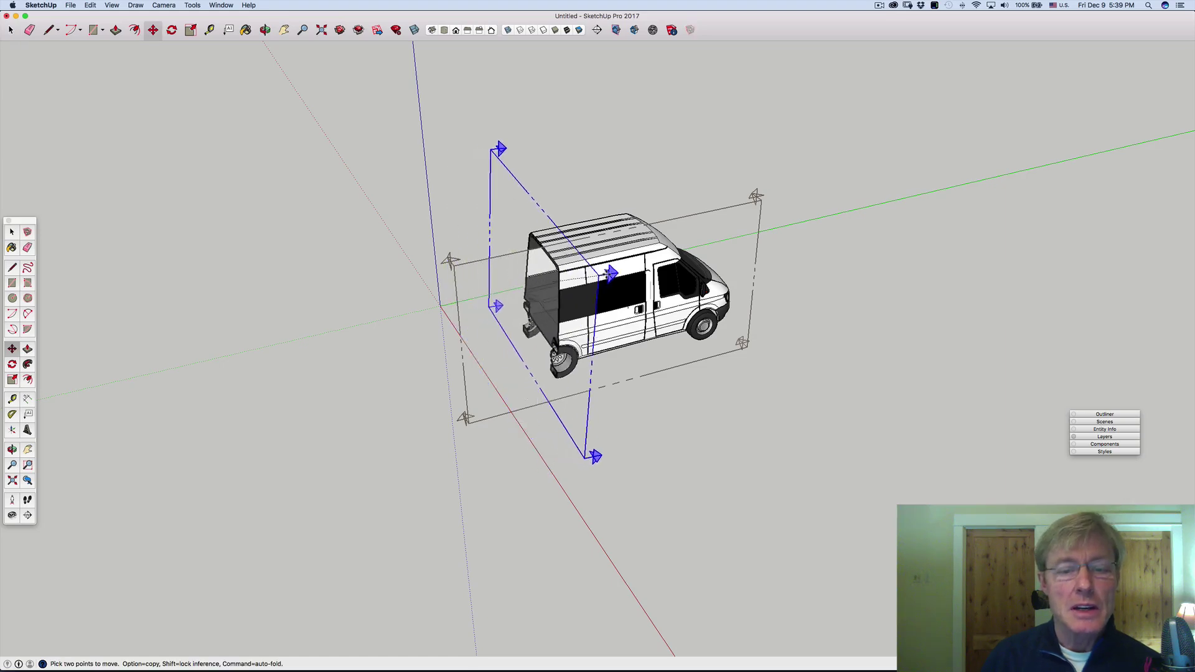
click(615, 272)
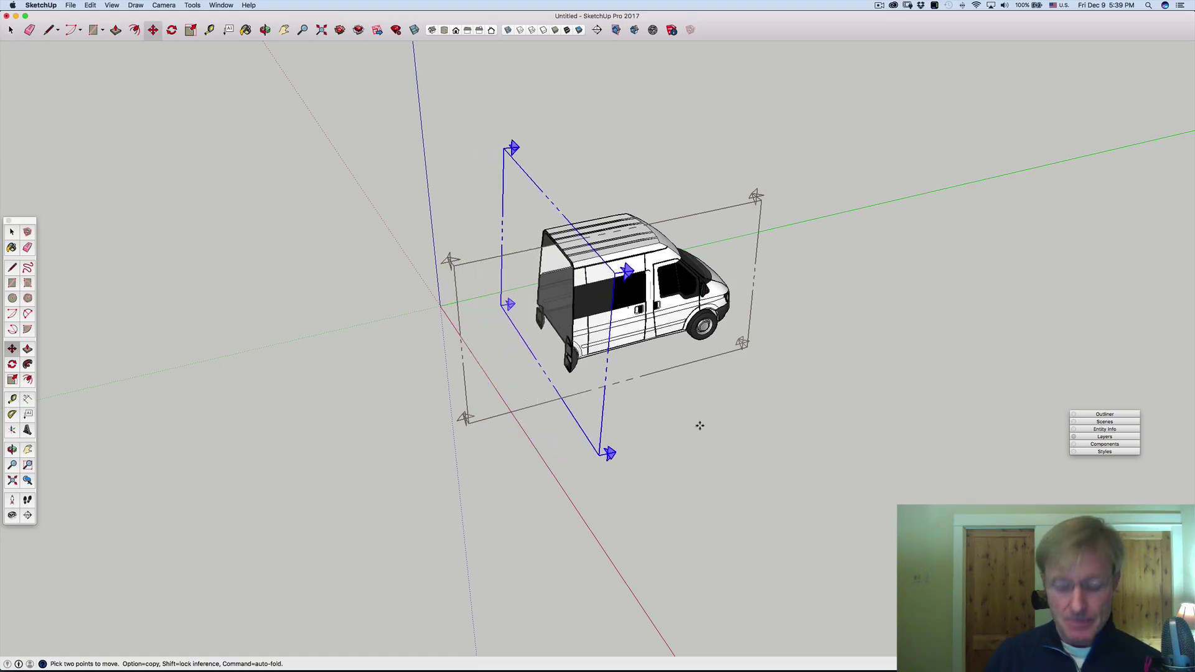
Hide the section planes and turn off the section cuts to display the whole van
key(o)
drag(699, 425, 906, 300)
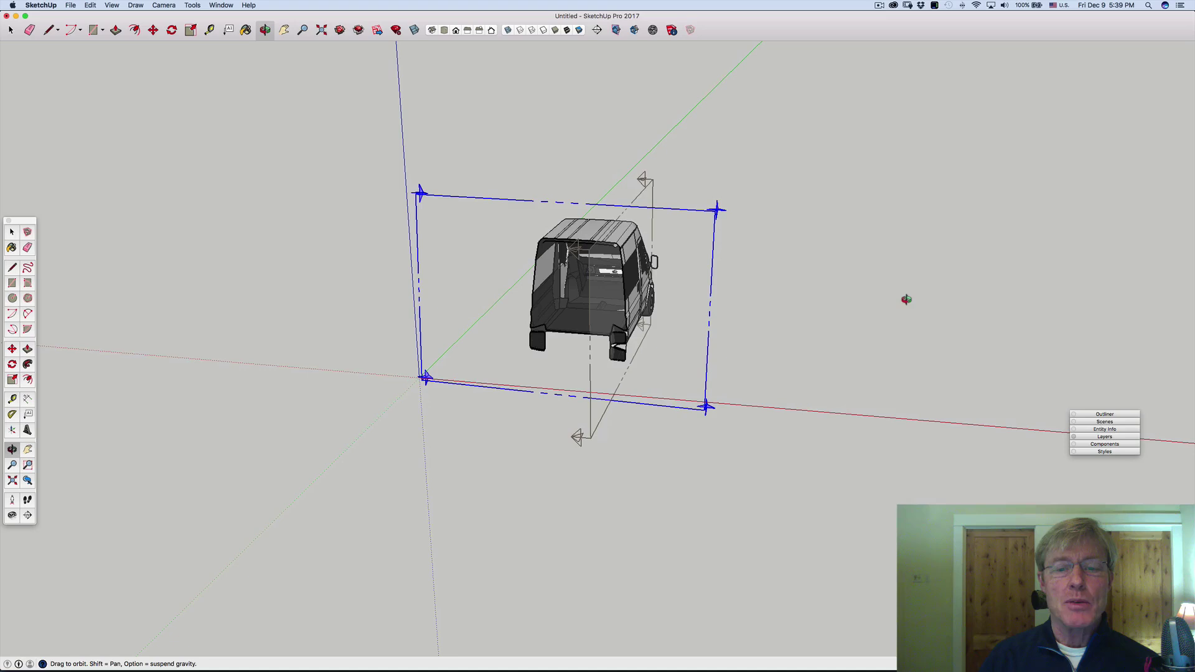
click(596, 31)
click(615, 31)
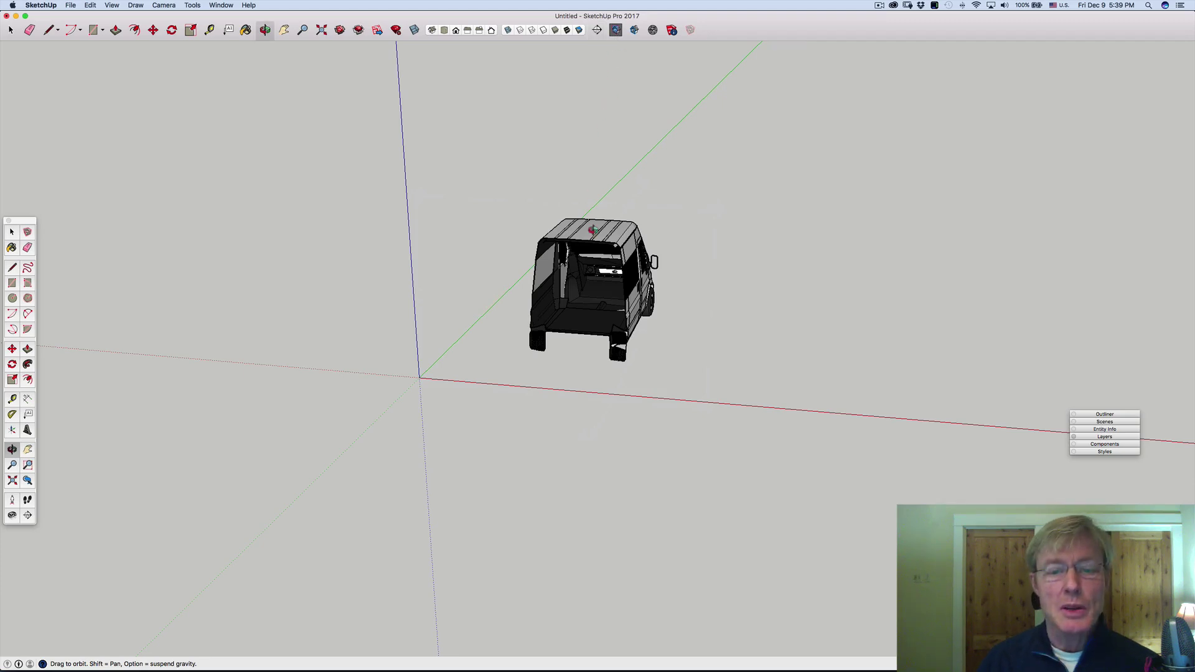
drag(594, 258, 623, 93)
click(634, 29)
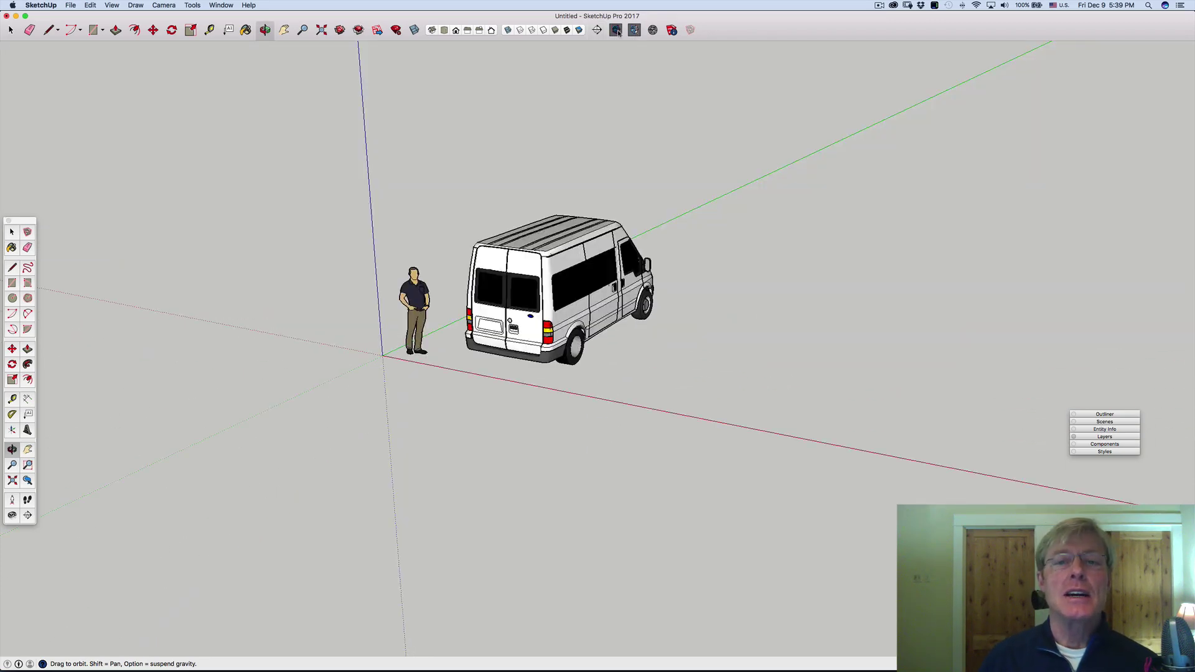
key(space)
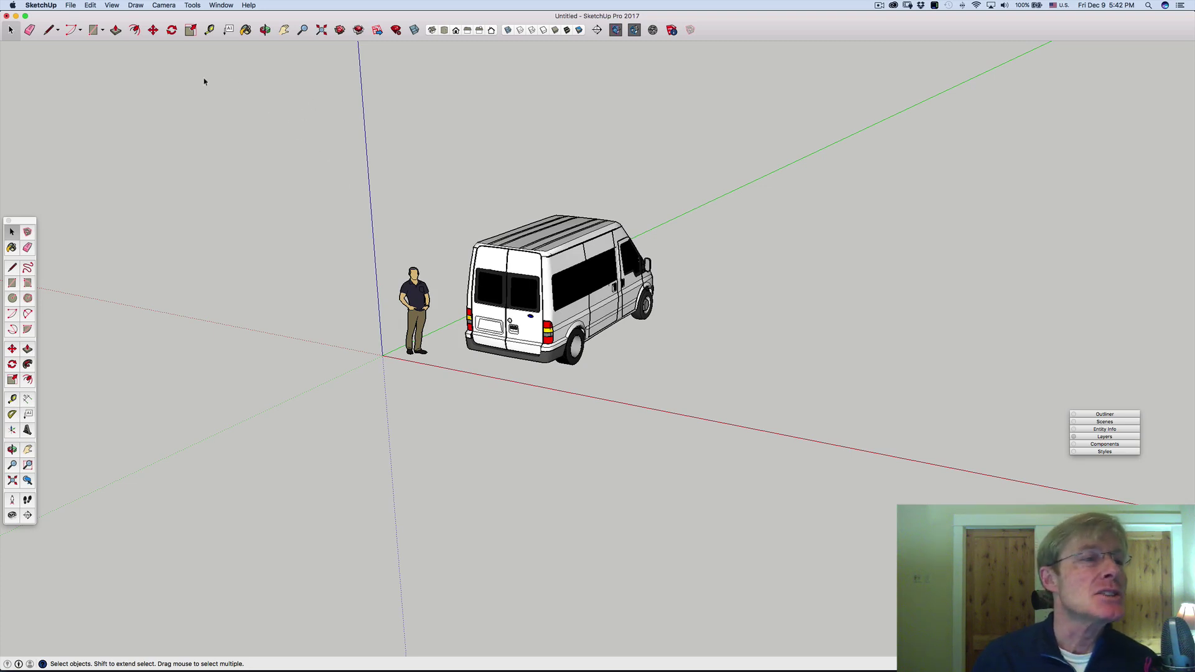
Customize the toolbar by moving the Section Plane tool to its far end and back before the Section Display tool
click(112, 6)
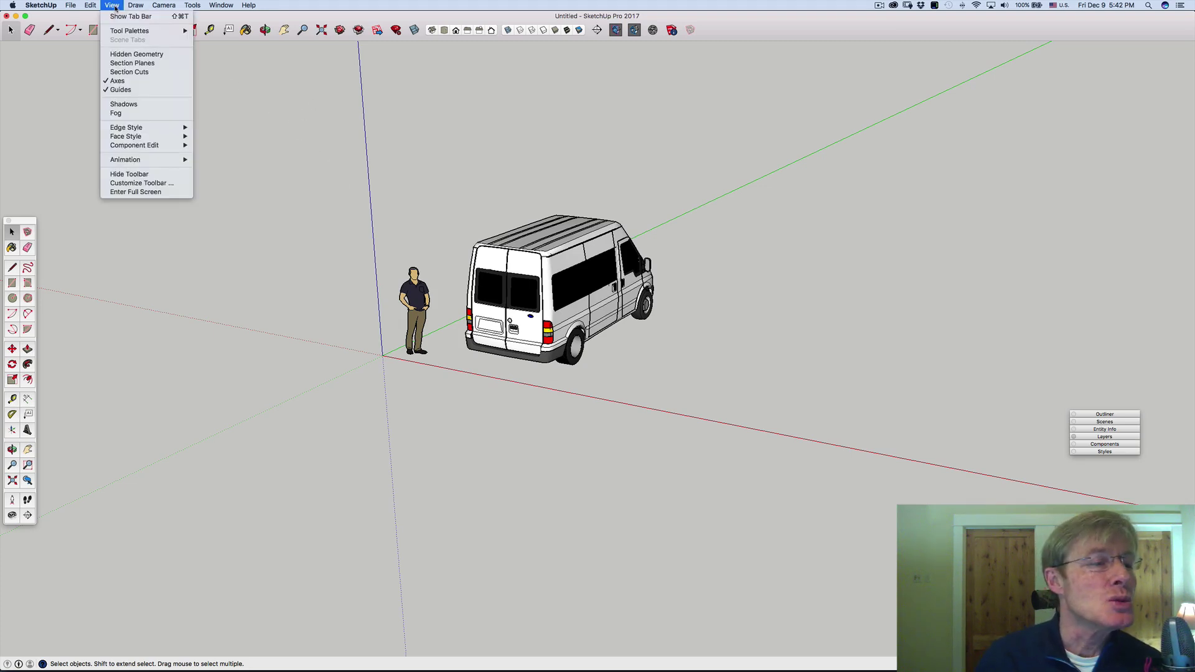
click(135, 184)
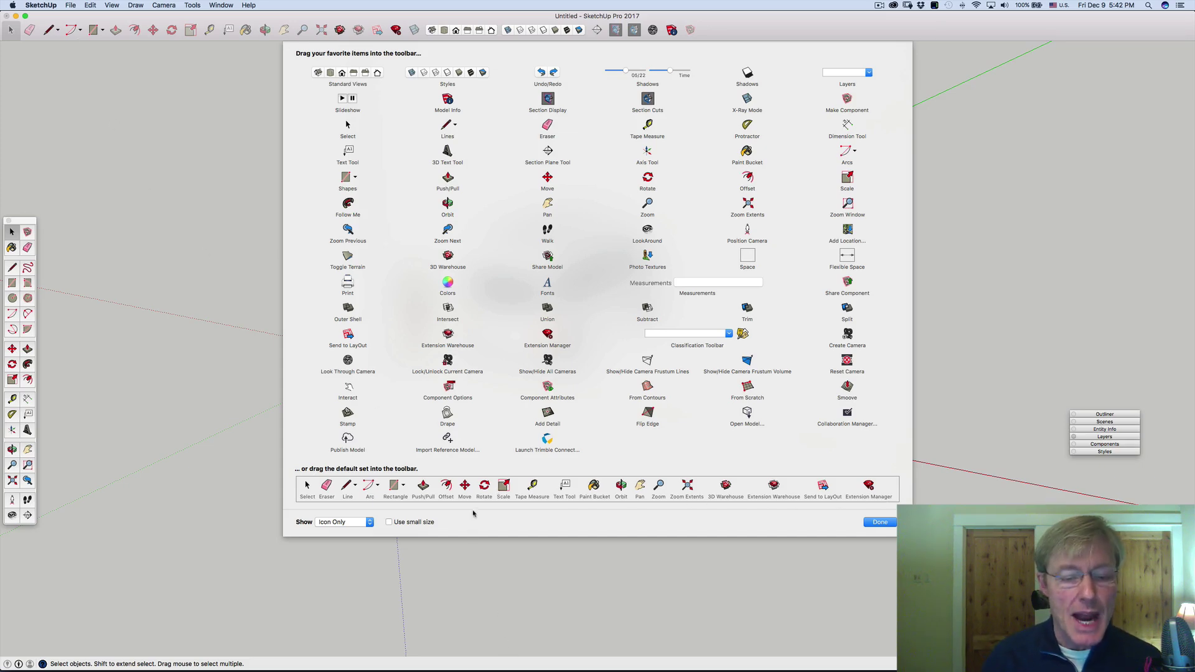
drag(472, 495, 255, 28)
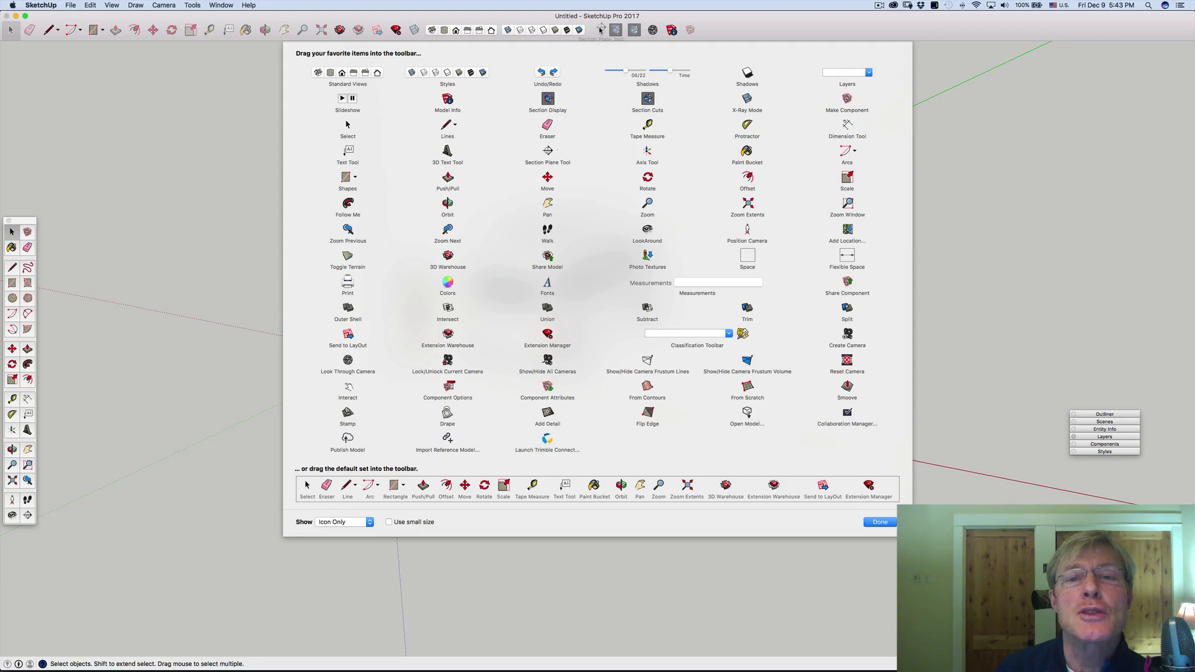
drag(600, 29, 690, 29)
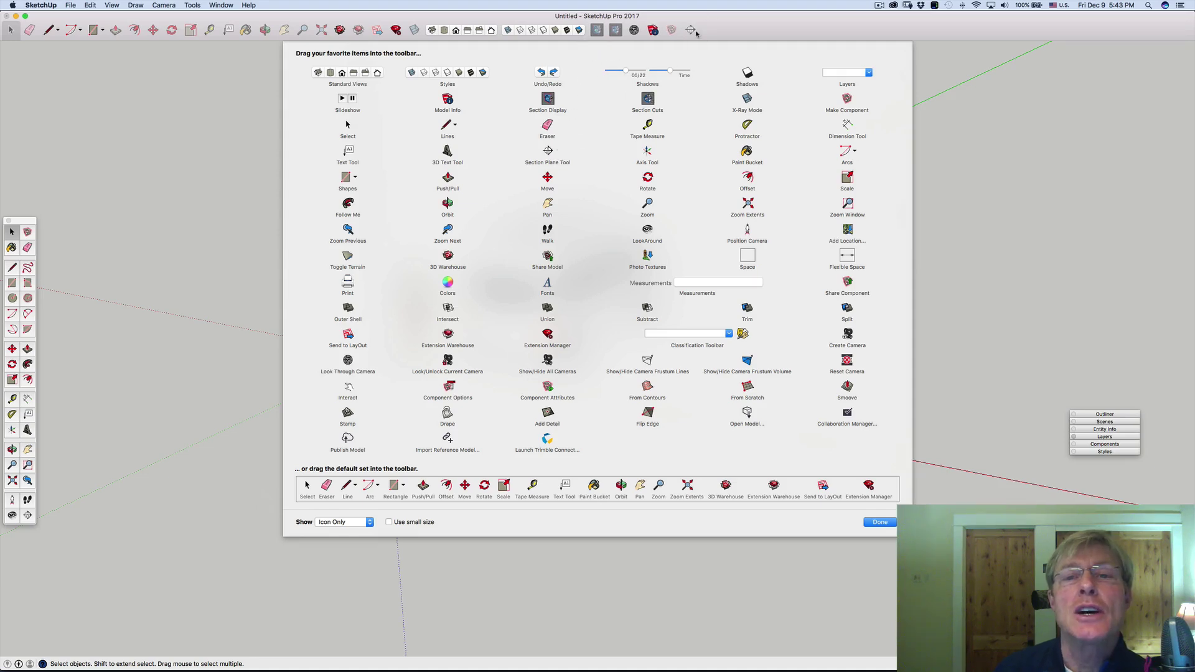
drag(690, 29, 598, 30)
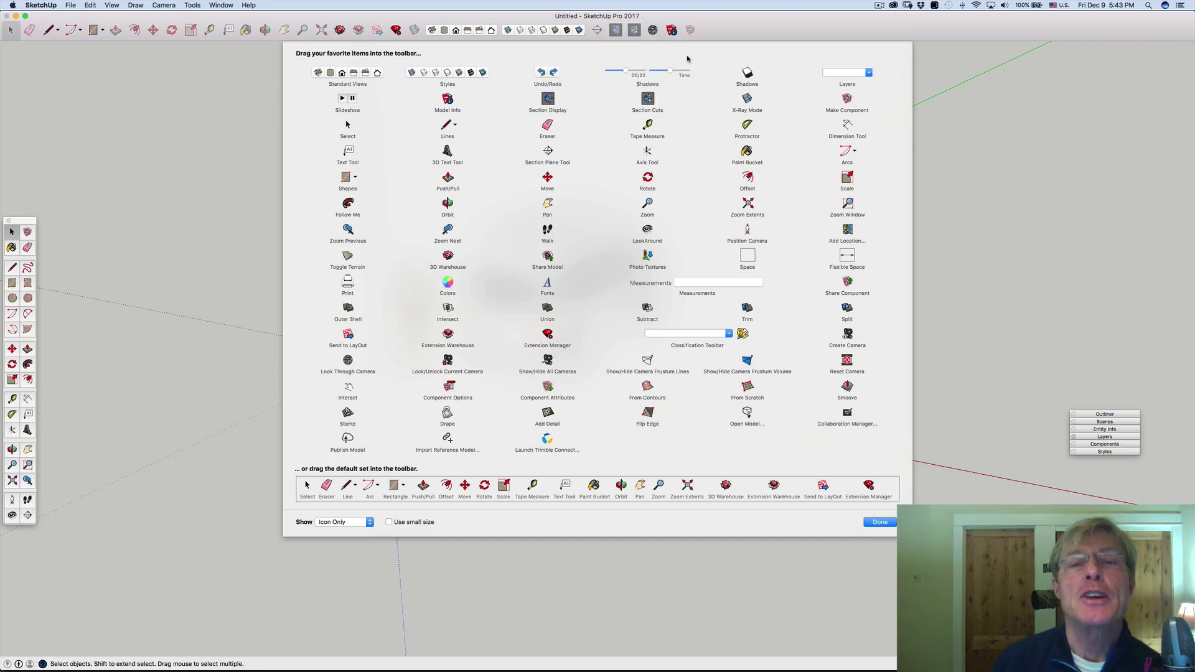
key(Return)
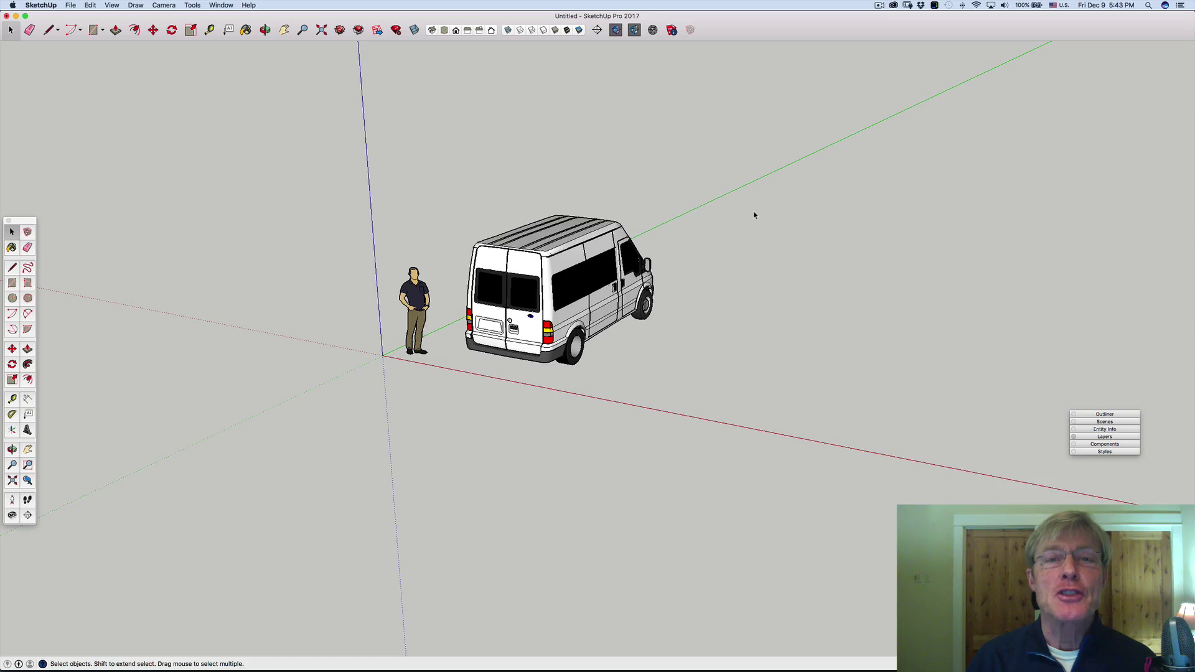
Search the 3D Warehouse for "dado jig" and browse the models found
click(340, 31)
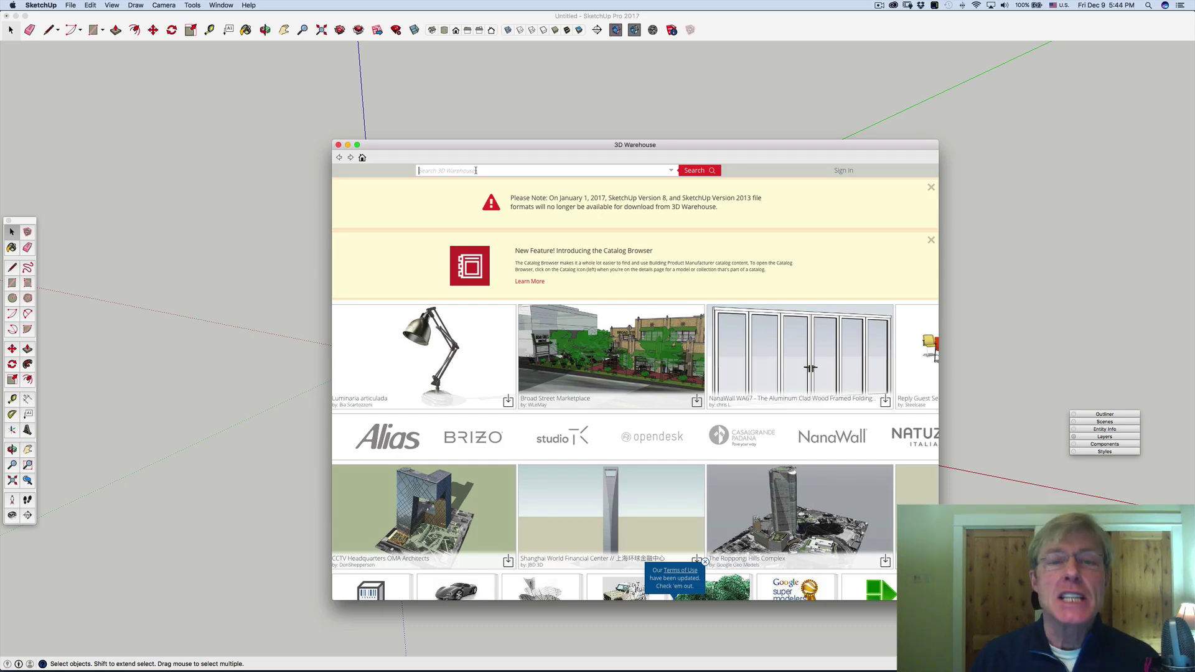
text(dado)
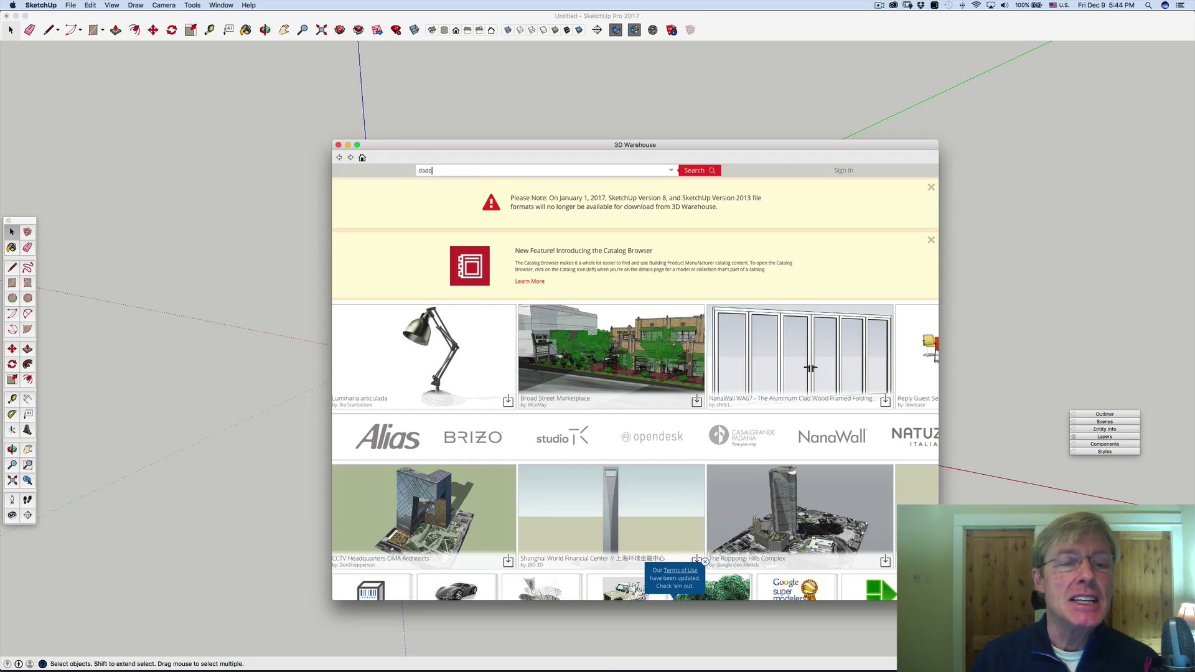
text( jig)
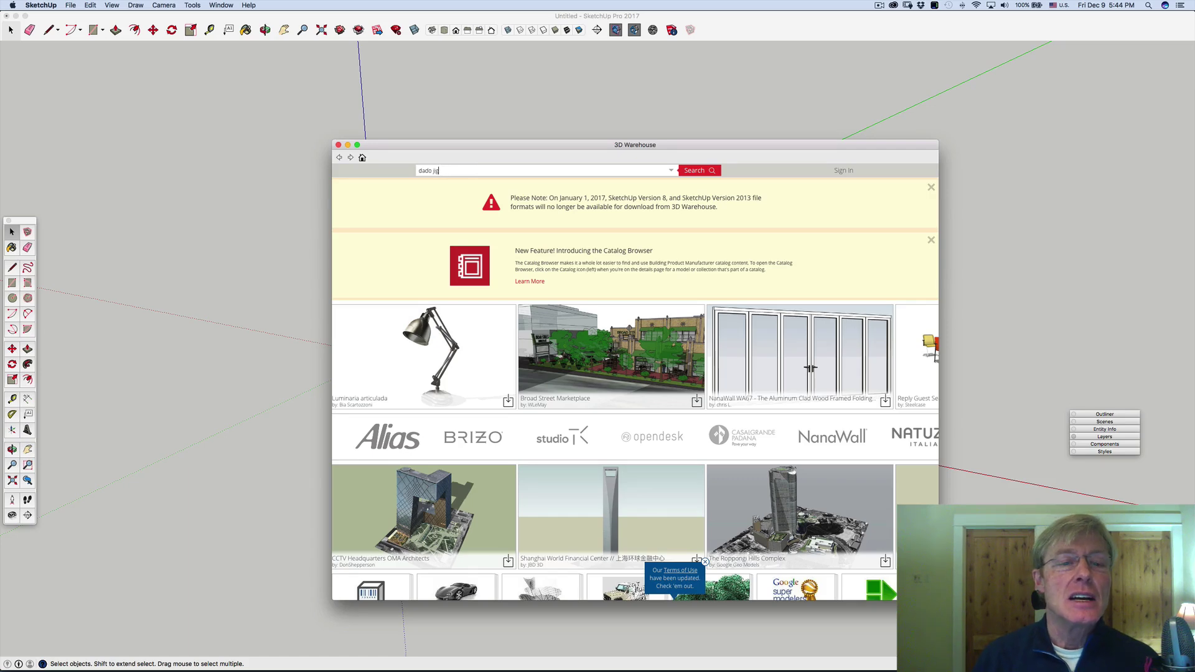
key(Return)
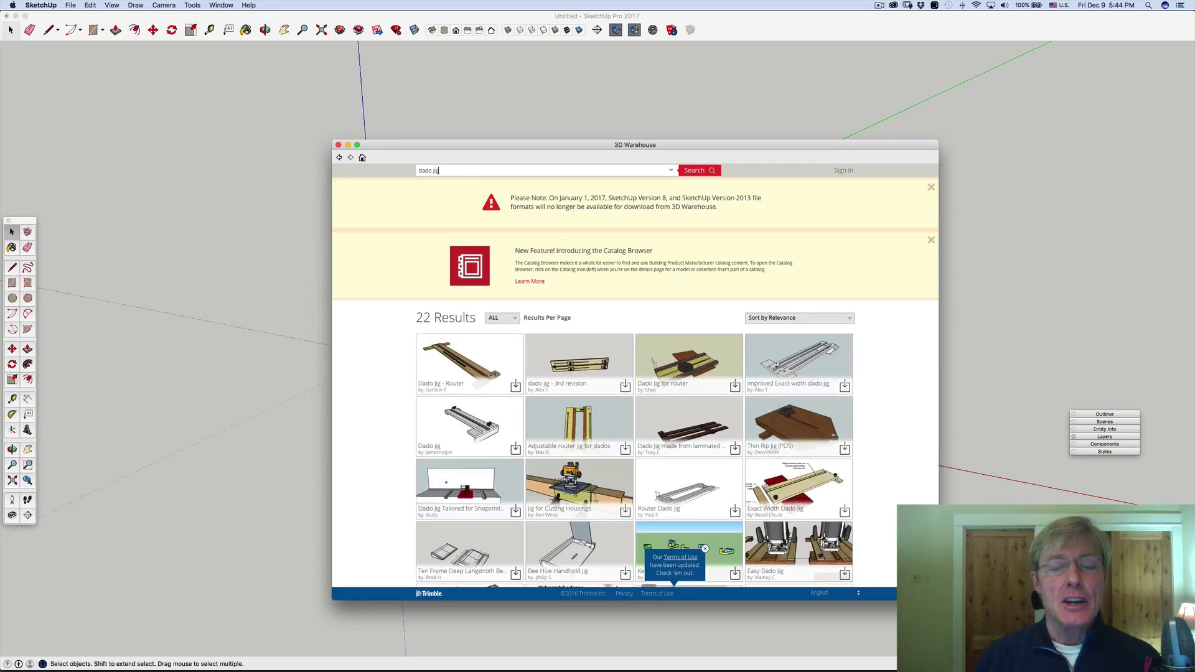
scroll(545, 509, down, 3)
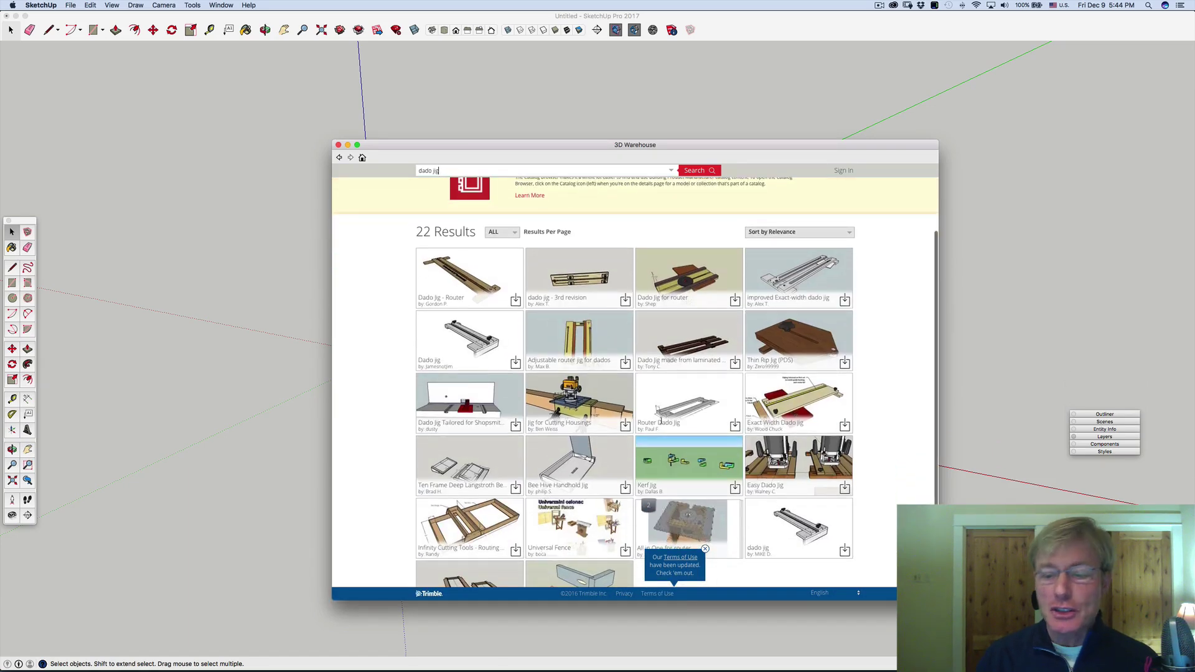